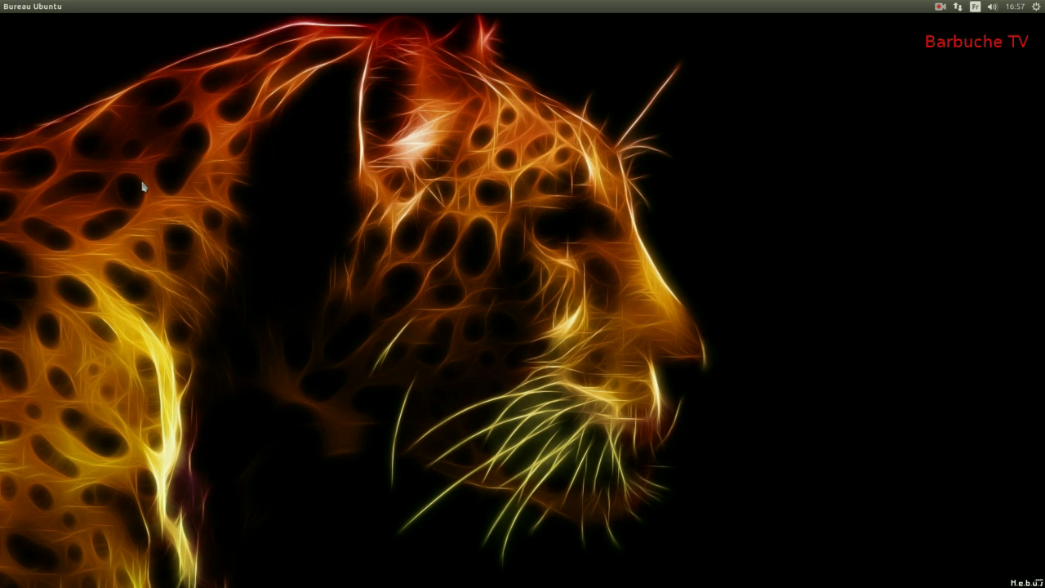
Step: Launch KeePassX by searching 'keepassx' in the Ubuntu Unity Dash
mouse_move(4, 155)
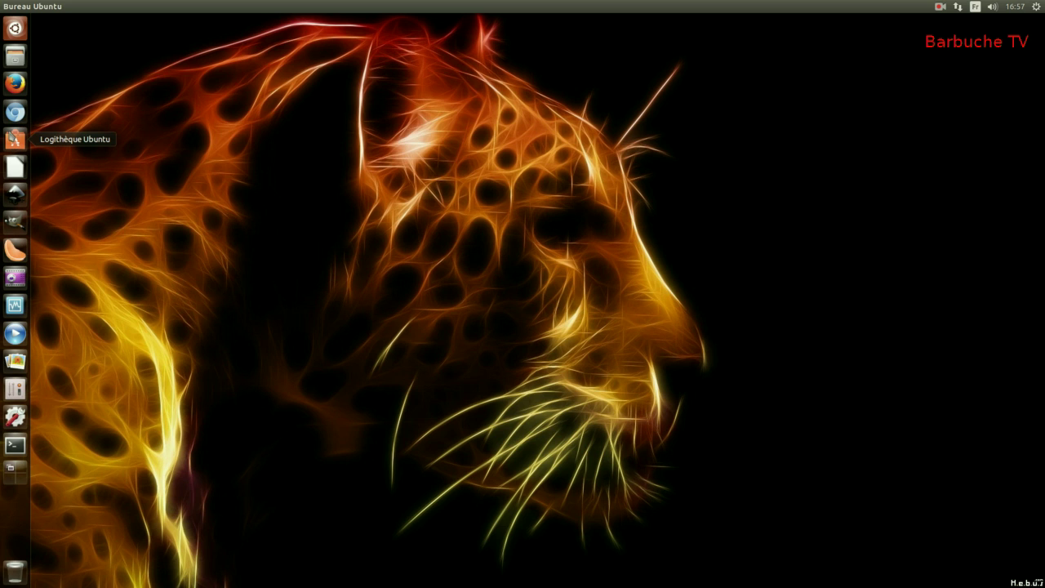
click(20, 34)
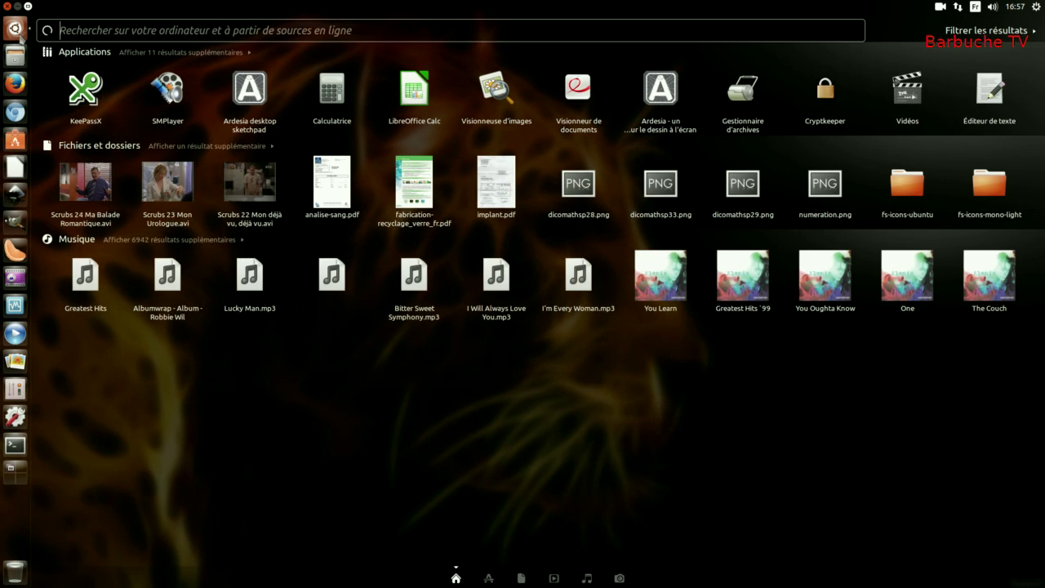
text(ke)
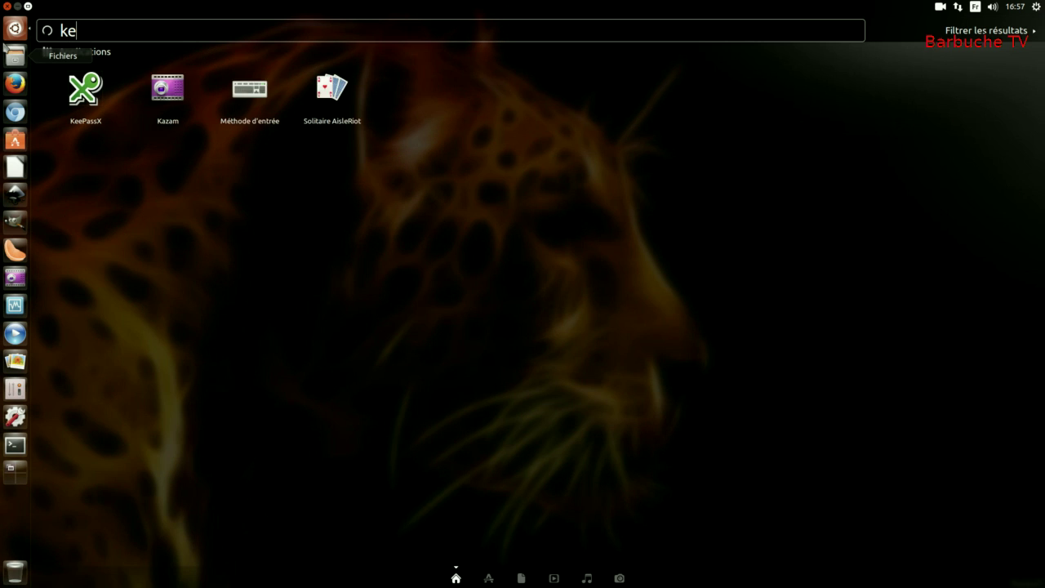
text(epassx)
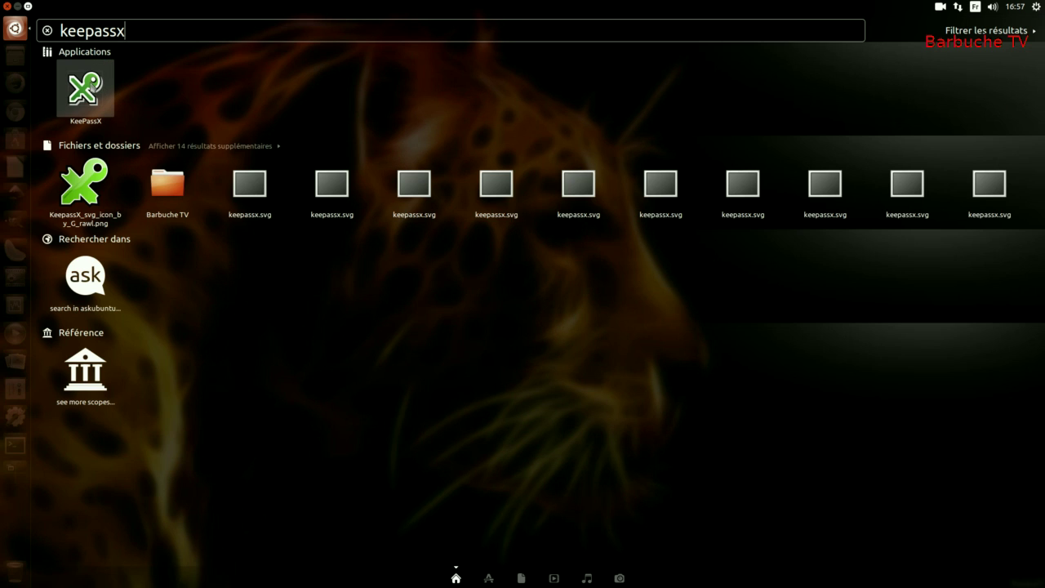
key(Return)
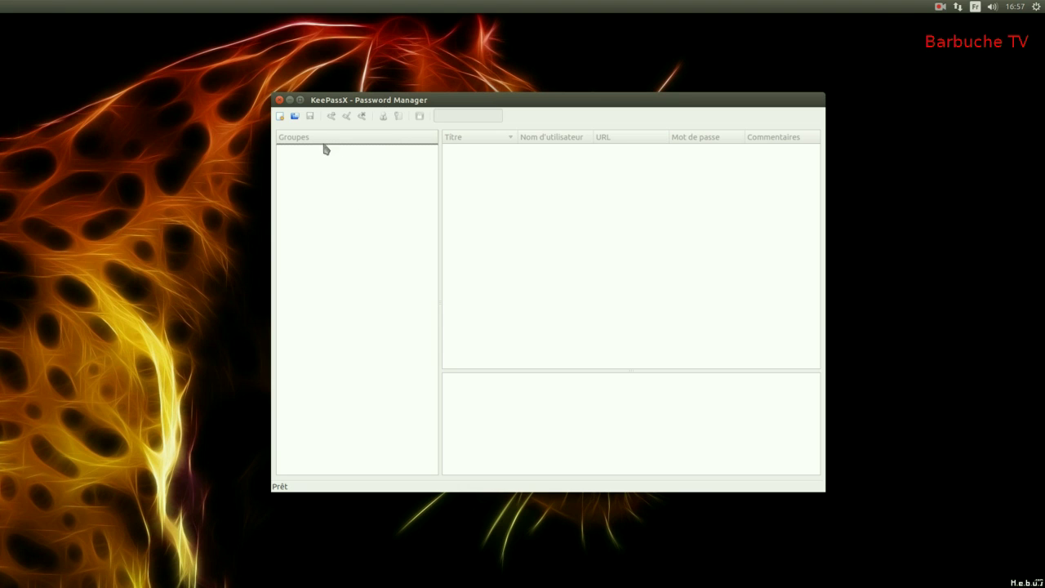
Step: Create a new database protected by a master password, leaving it unsaved for now
click(279, 116)
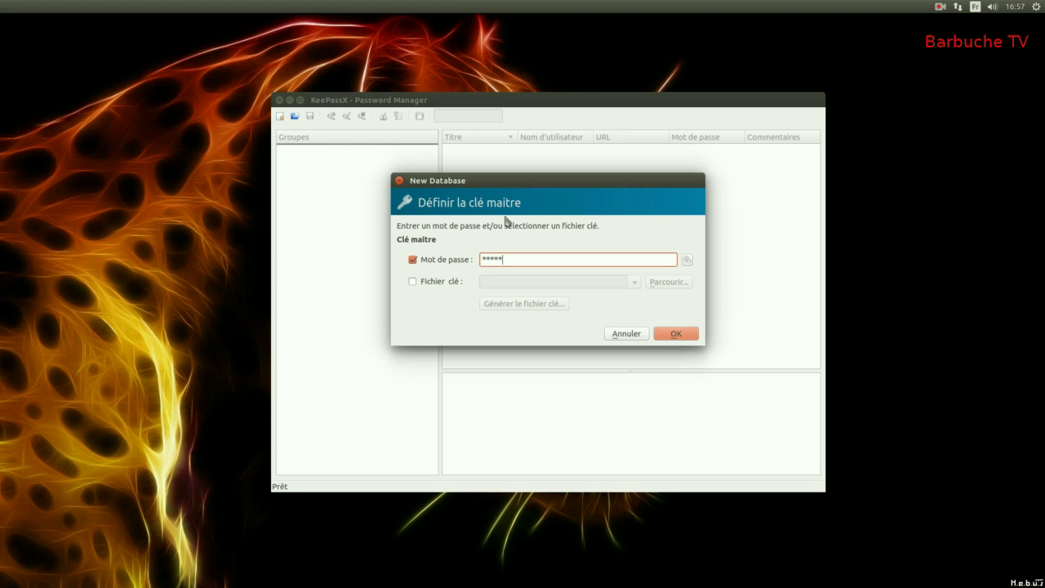
text(***)
key(Return)
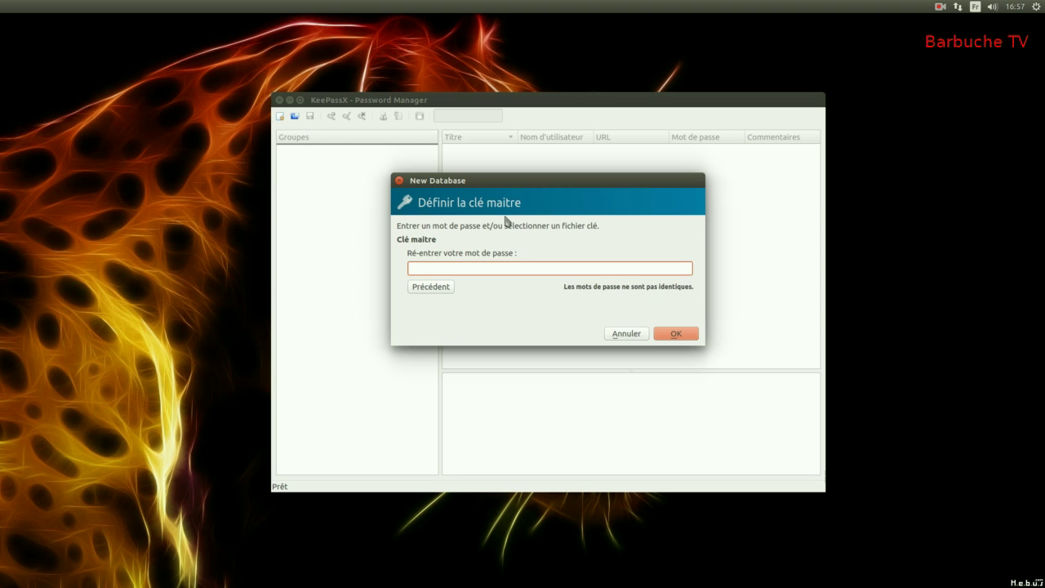
text(*********)
key(Return)
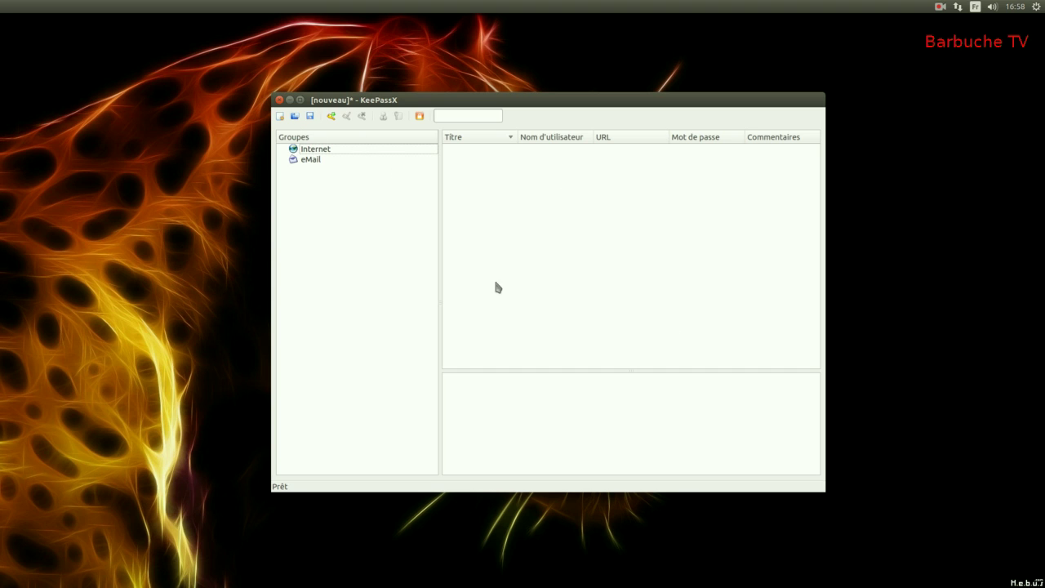
click(310, 116)
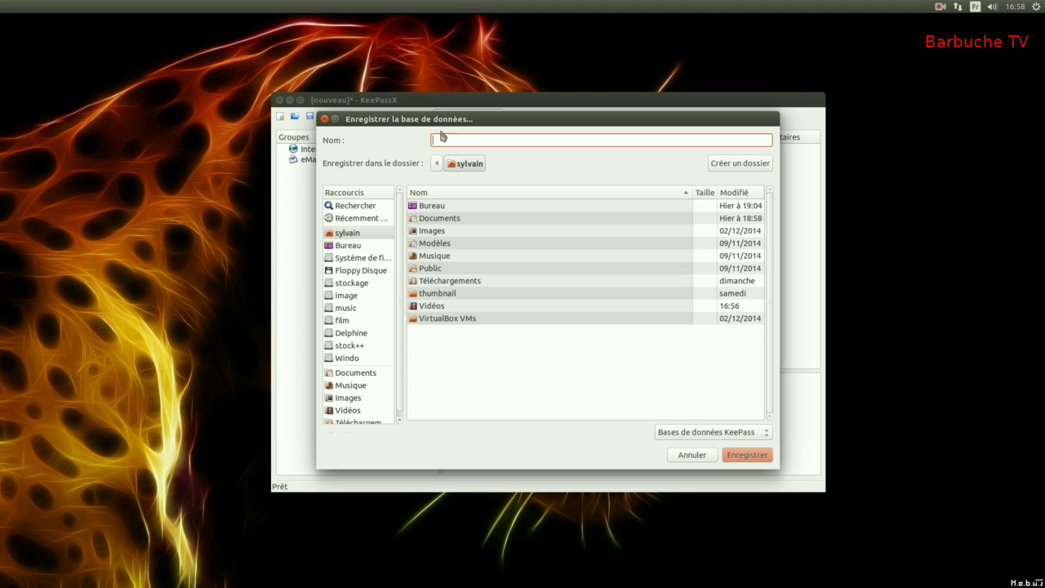
click(324, 118)
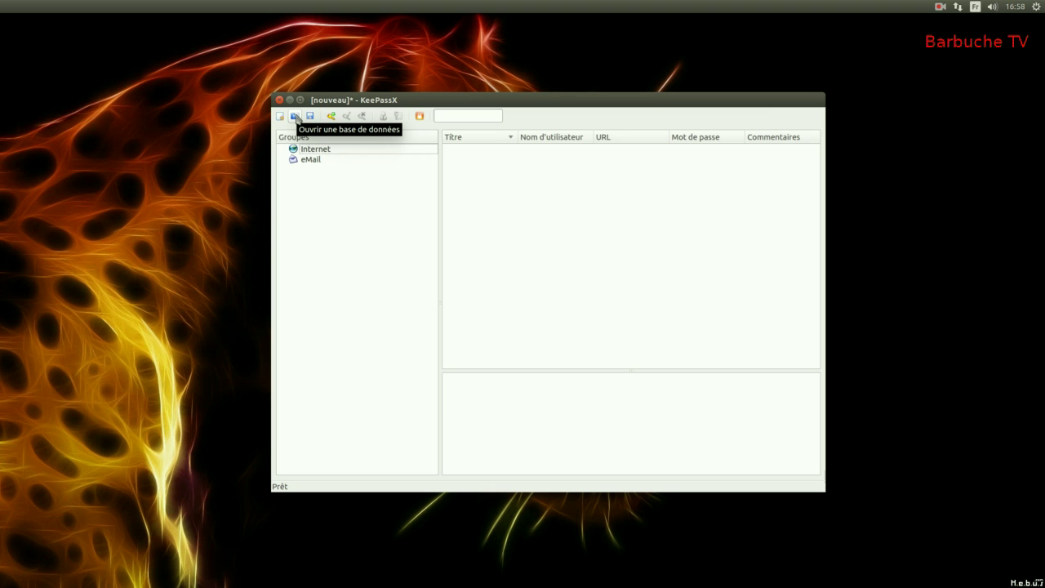
Step: Begin a new Internet entry titled facebook with user name moi
click(331, 117)
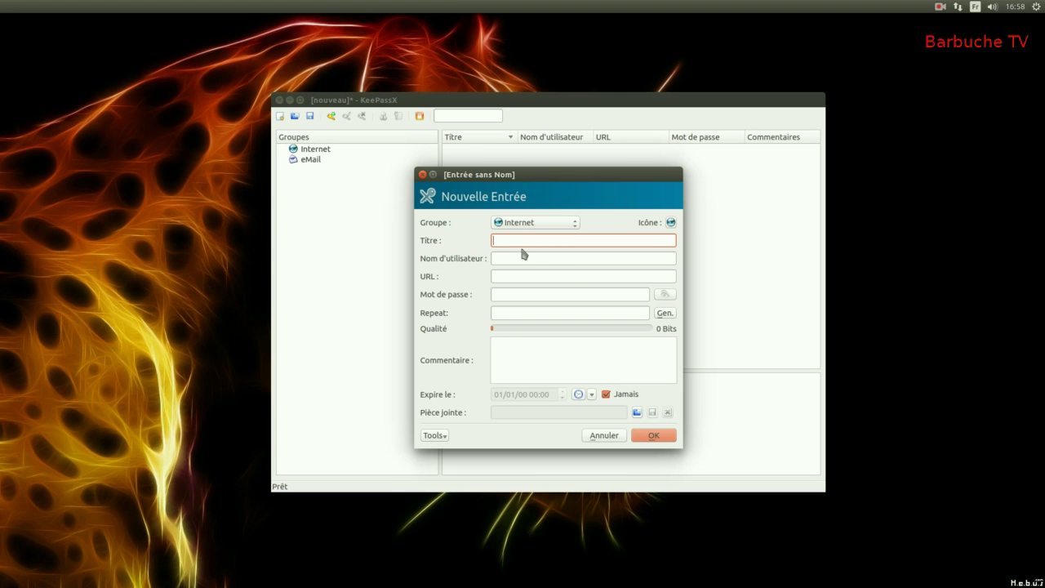
text(facebook)
click(528, 257)
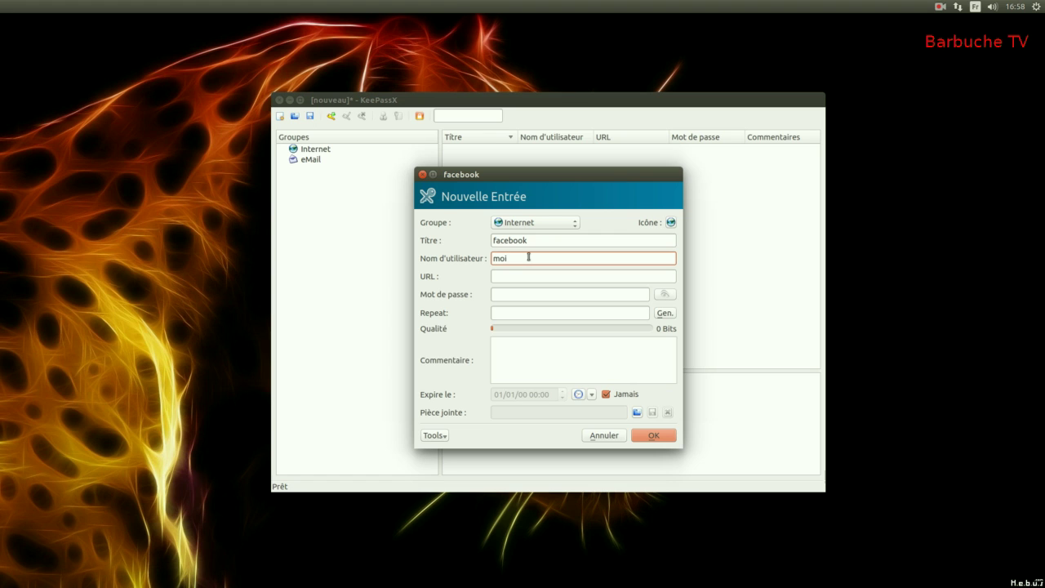
click(506, 275)
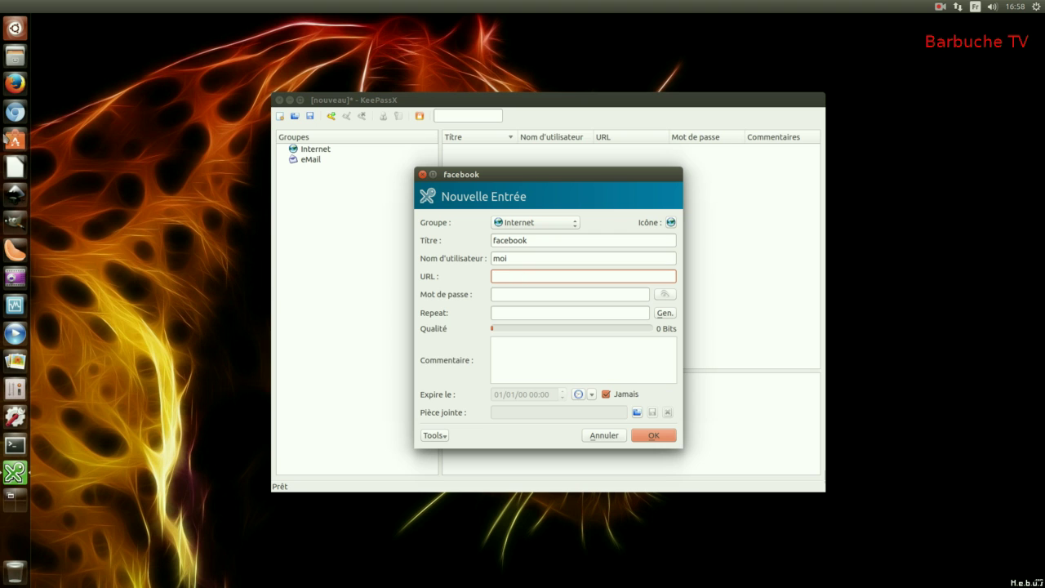
click(11, 85)
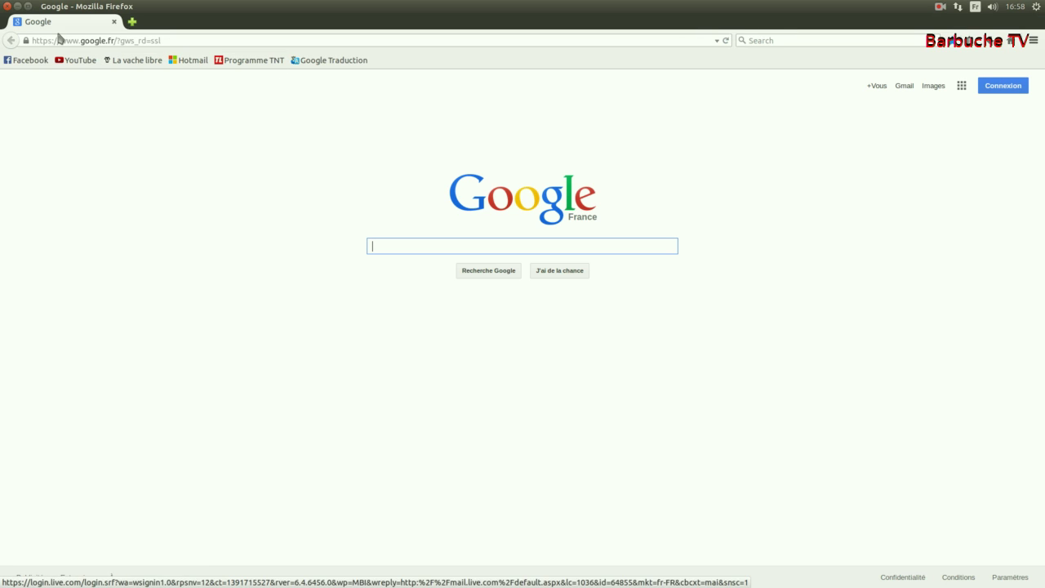
Step: Open the Facebook bookmark, copy its page address, and return to the KeePassX entry form
click(15, 61)
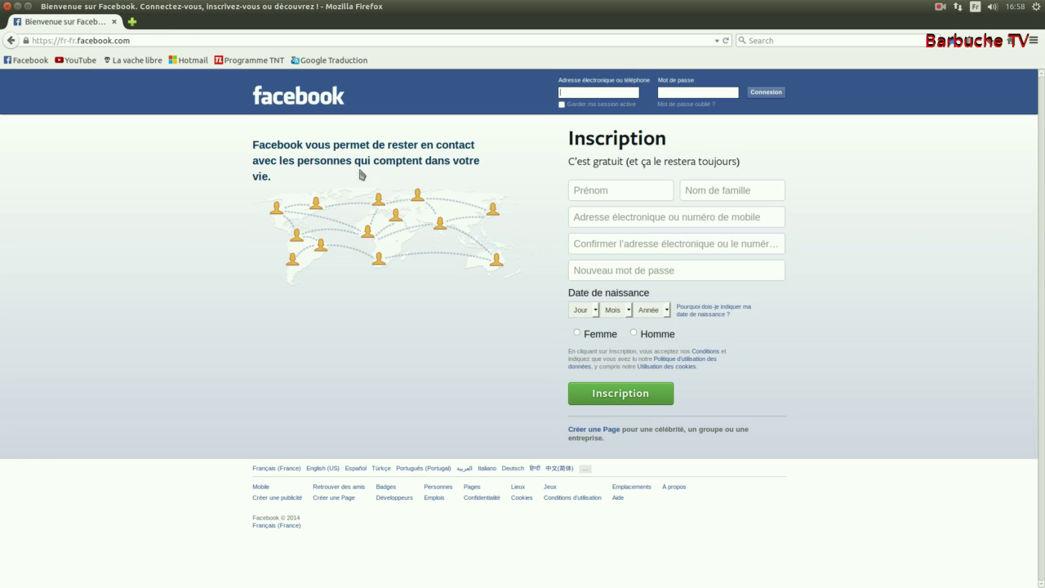
click(167, 36)
key(ctrl+c)
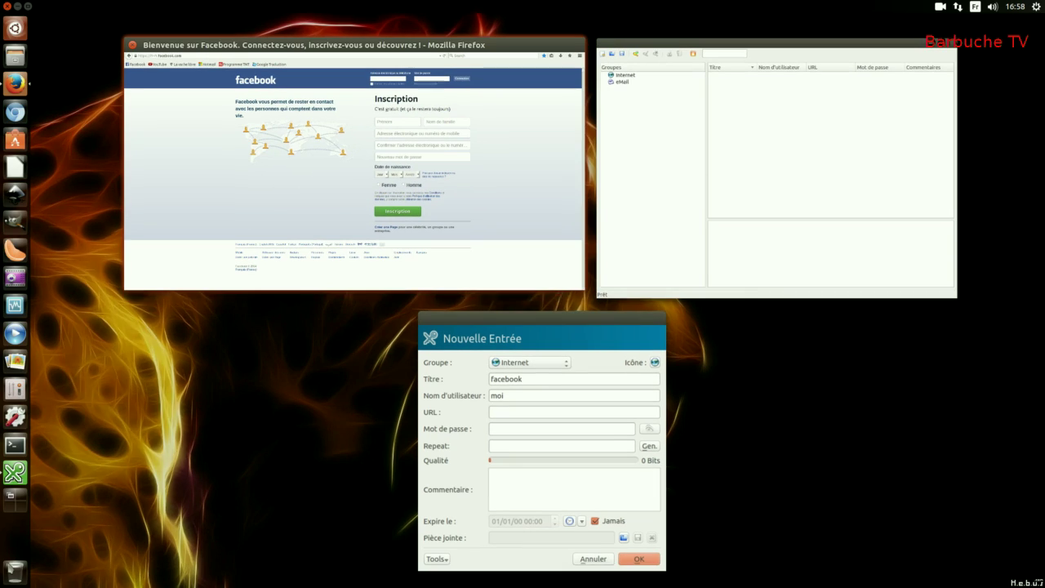
click(641, 409)
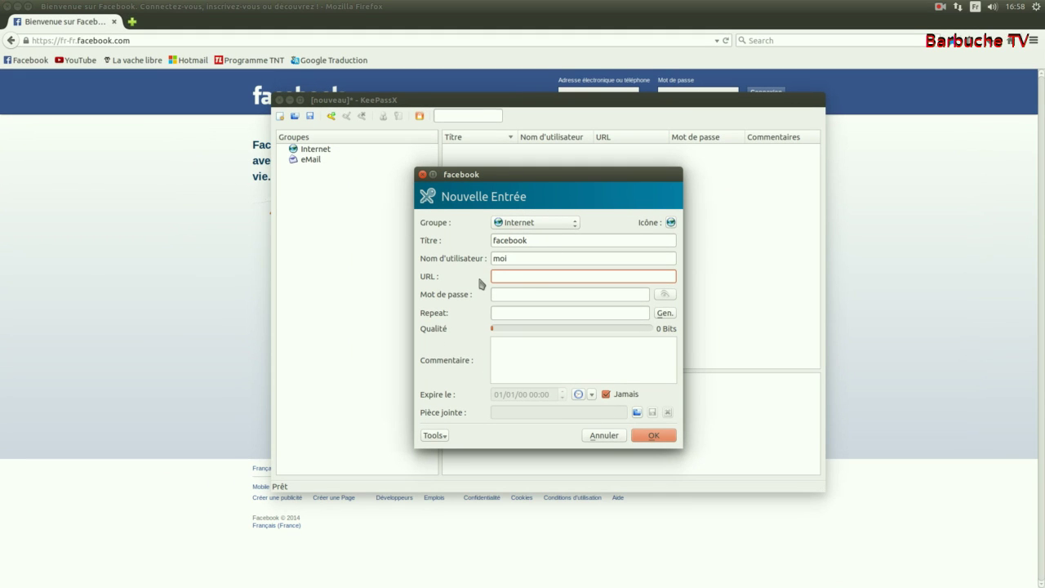
key(ctrl+v)
click(526, 295)
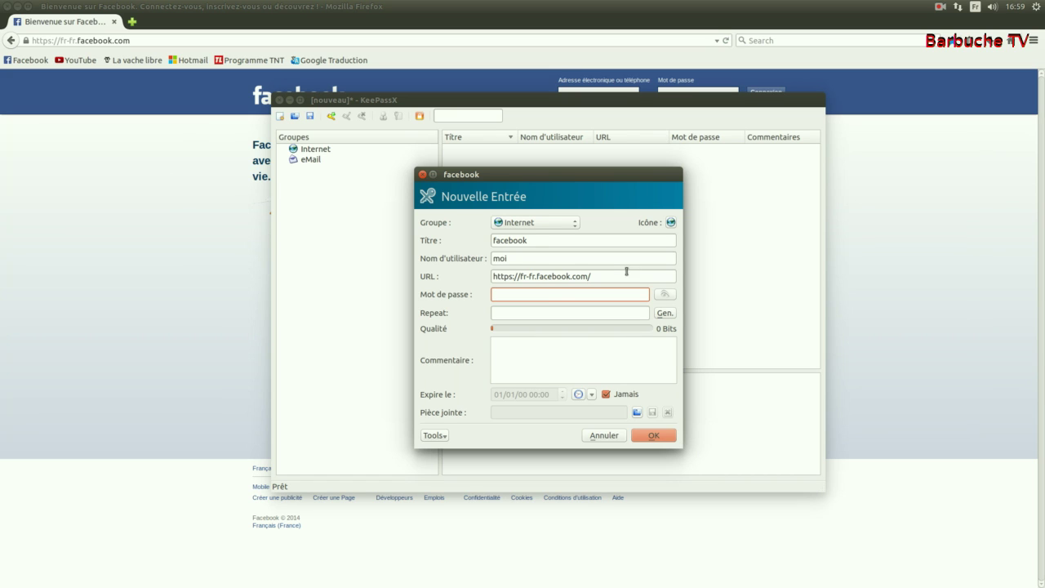
text(*****)
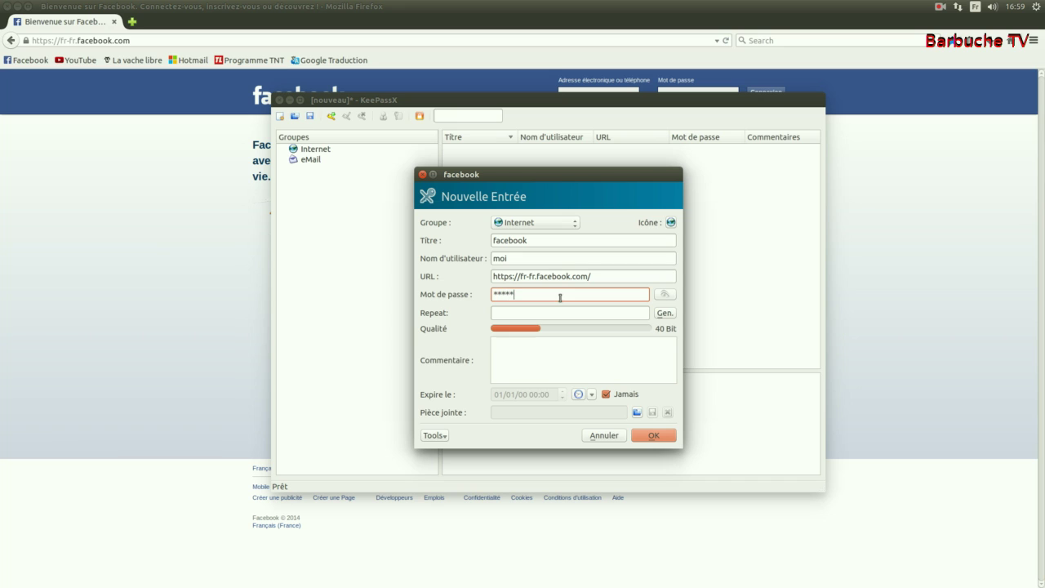
key(BackSpace)
key(BackSpace)
key(BackSpace)
key(BackSpace)
key(BackSpace)
click(581, 315)
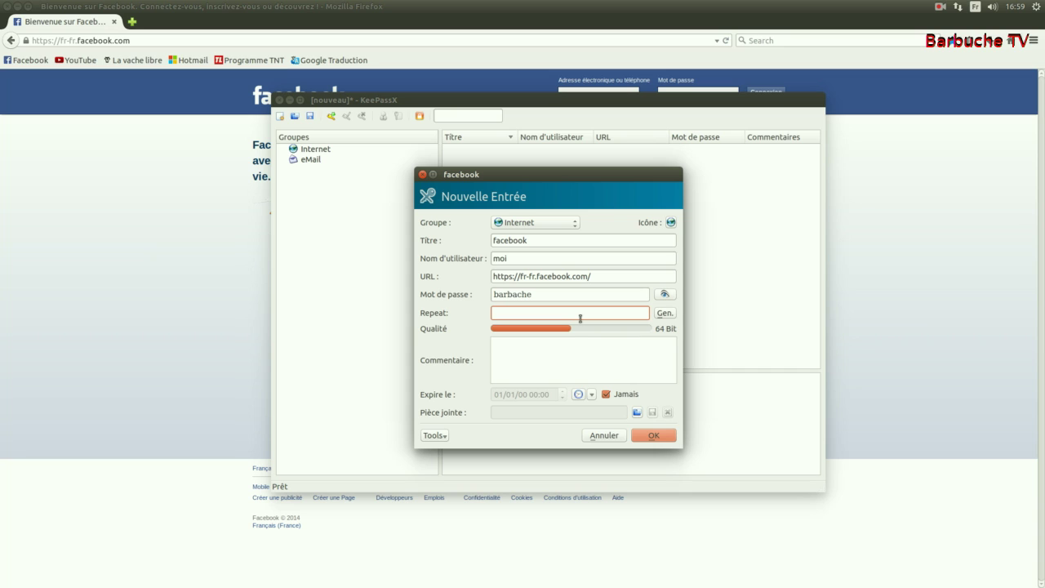
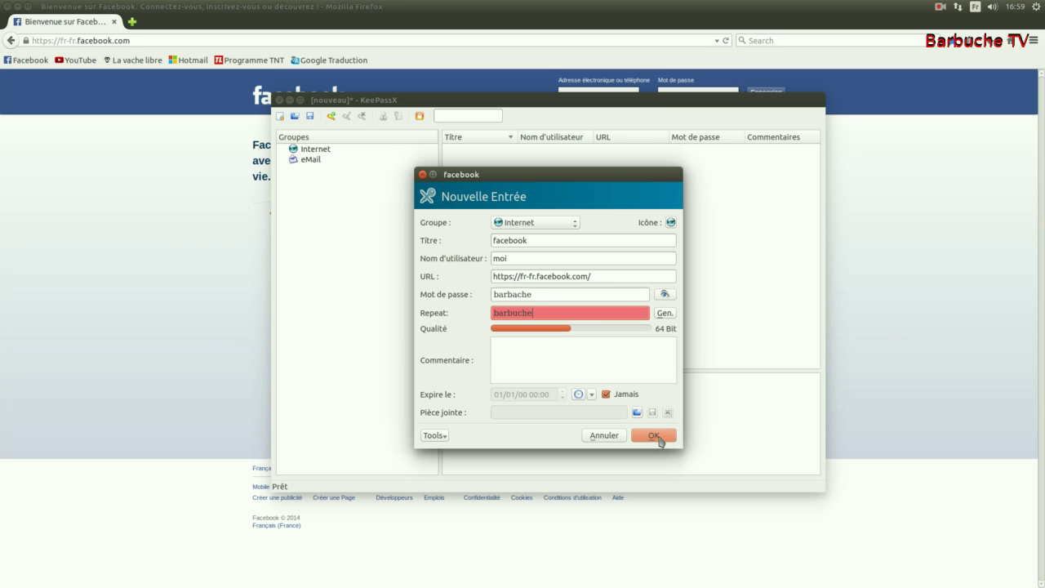
Step: Fix the password typo so both password fields match, then save the facebook entry
click(663, 438)
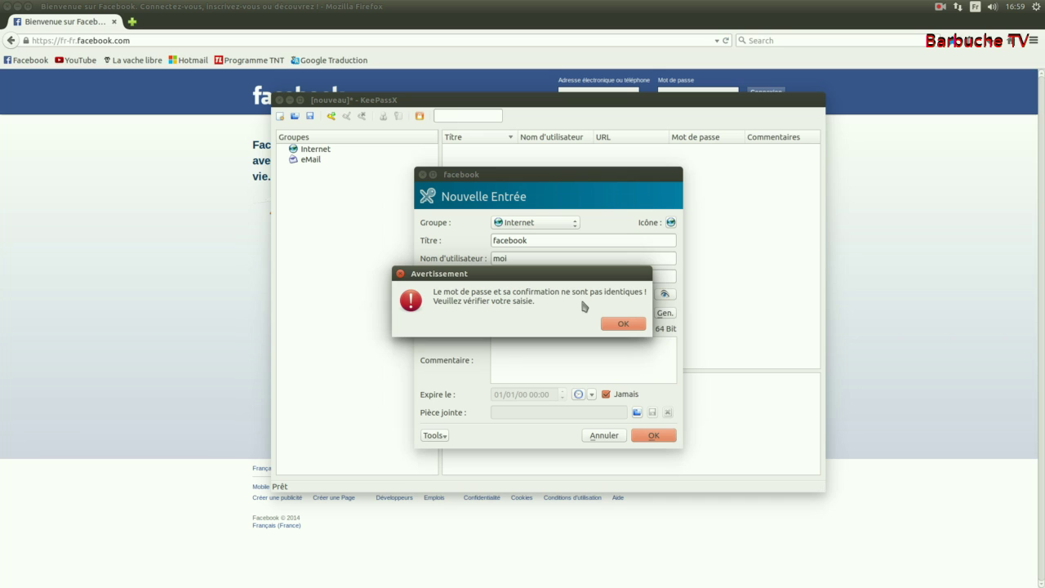
click(622, 324)
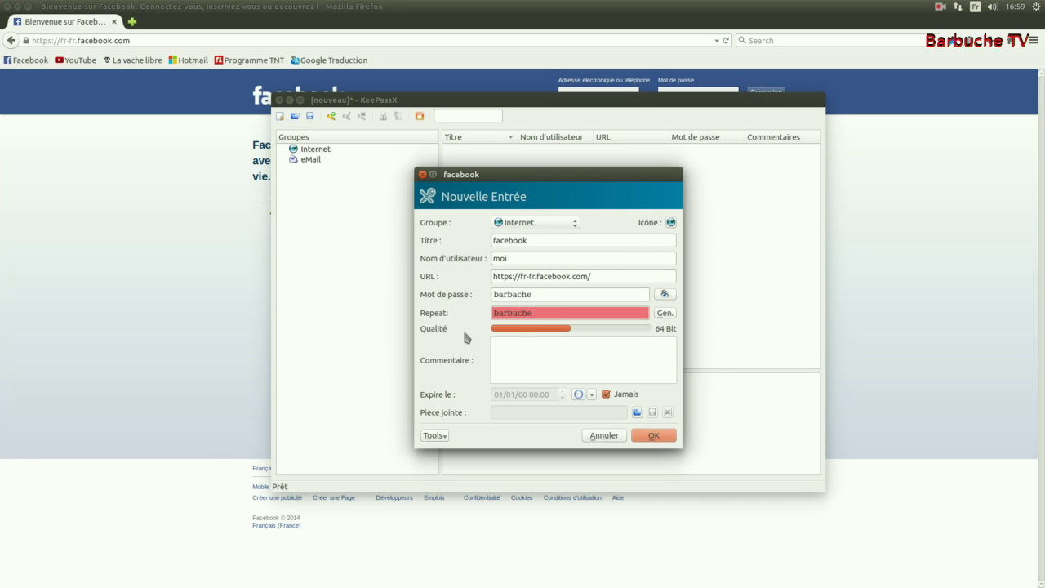
click(515, 296)
key(BackSpace)
text(u)
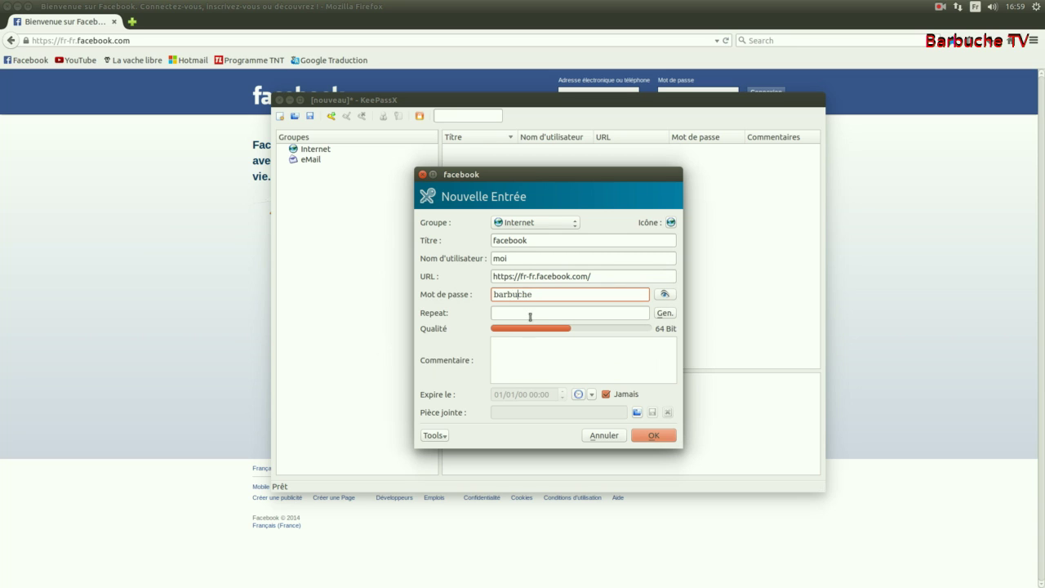
click(523, 313)
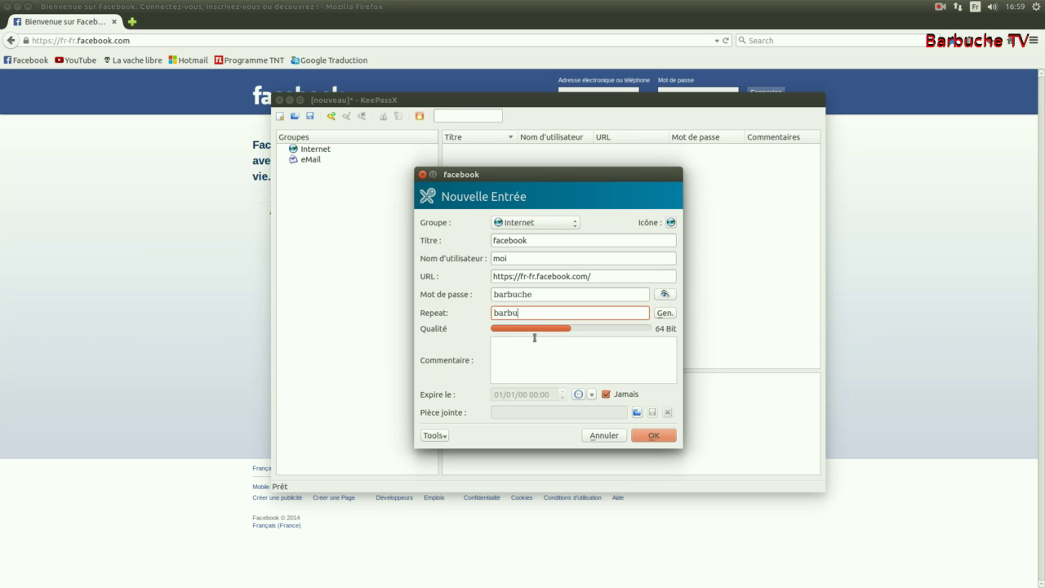
click(658, 434)
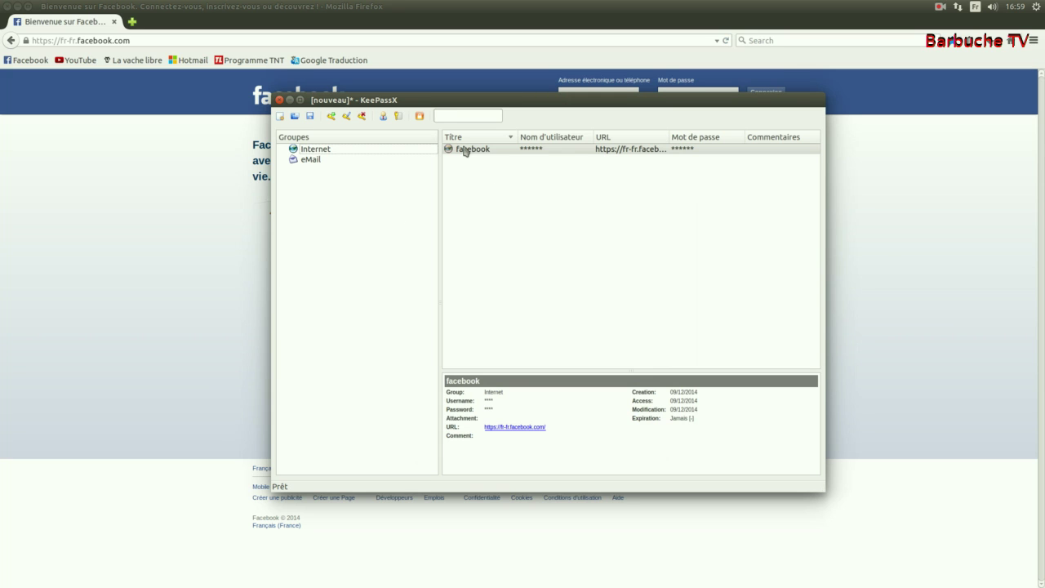
Step: Move the KeePassX window down, select the facebook entry, and save the modified database
drag(541, 105, 537, 157)
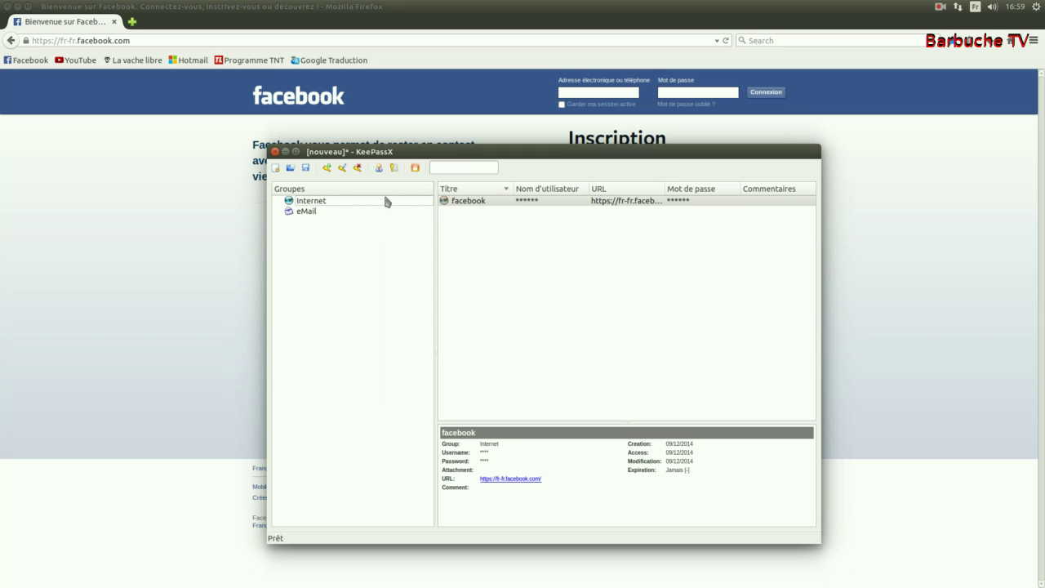
click(470, 204)
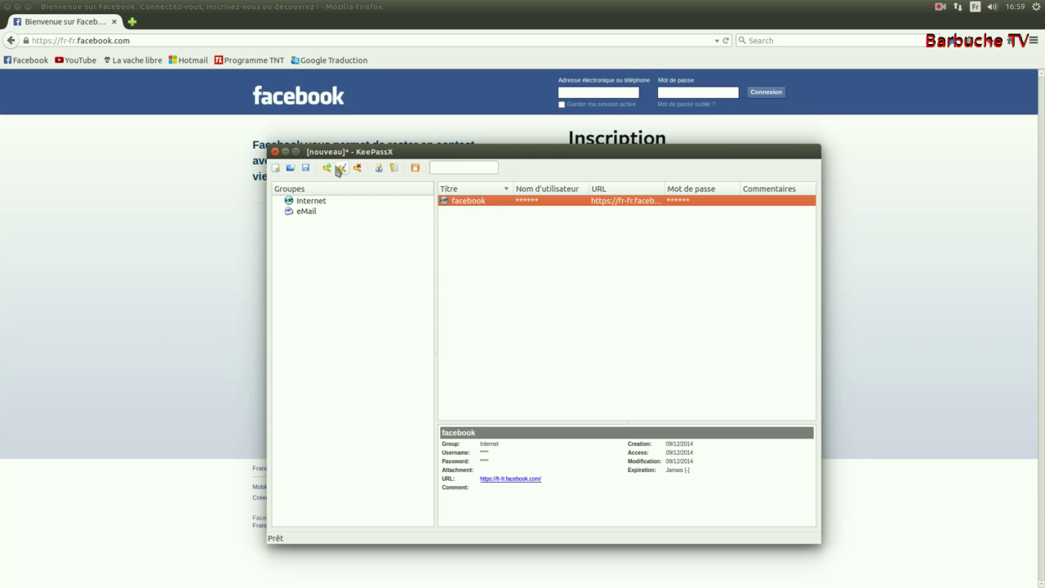
click(416, 169)
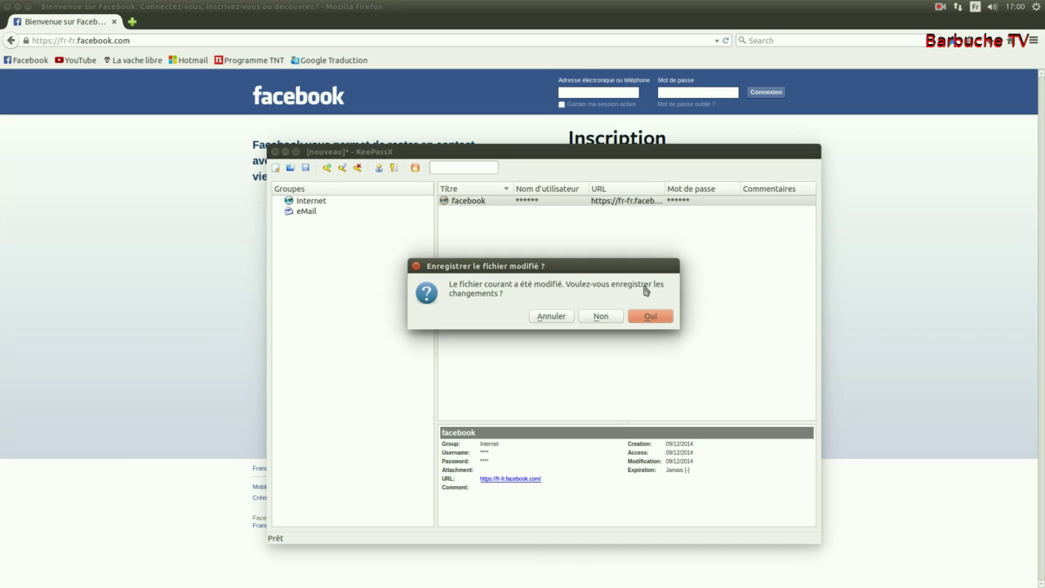
Step: Save the database as pass.kdb in the Bureau folder, then close it
click(645, 318)
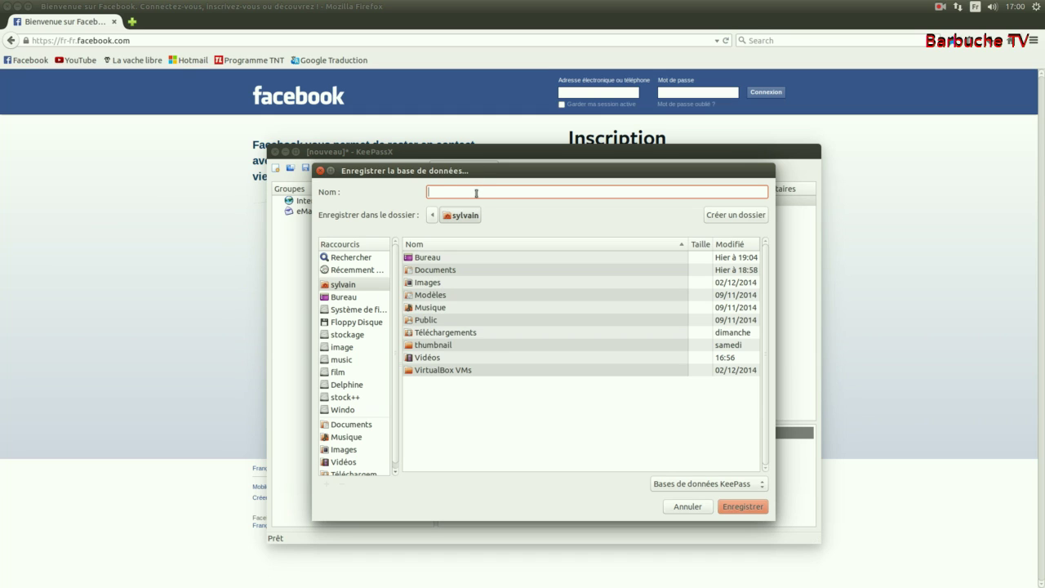
click(359, 301)
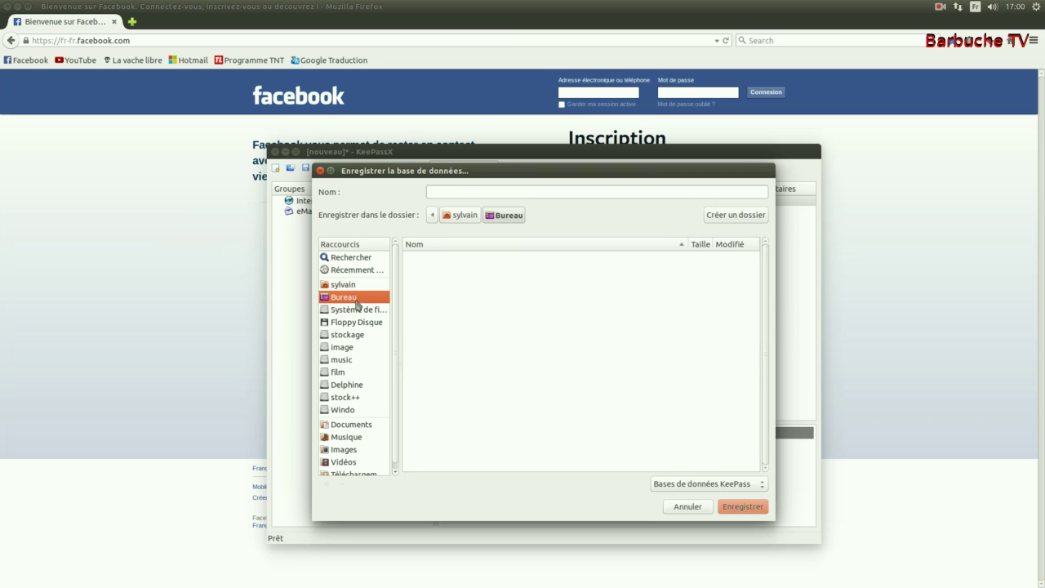
click(457, 192)
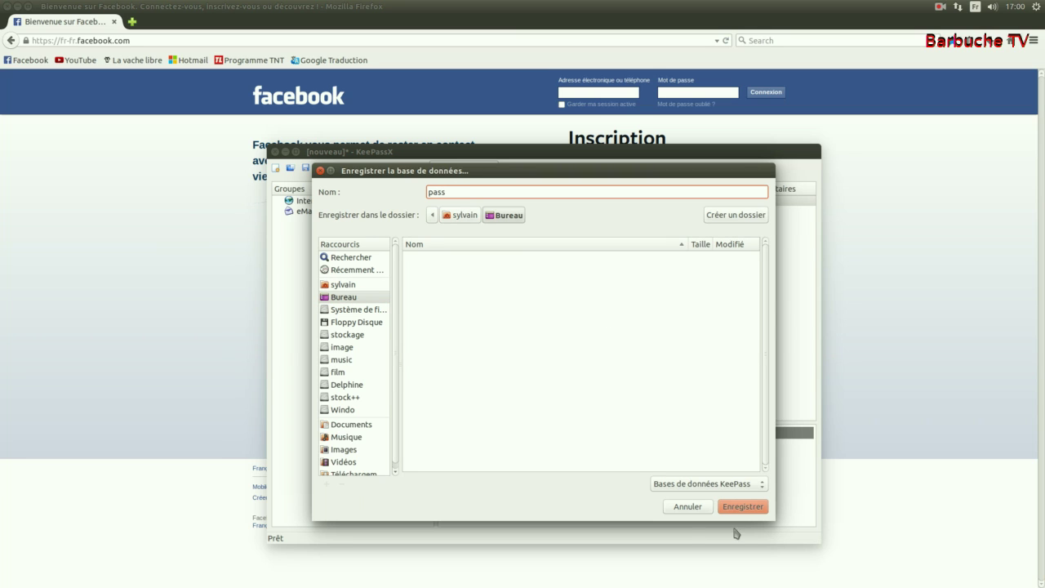
click(742, 507)
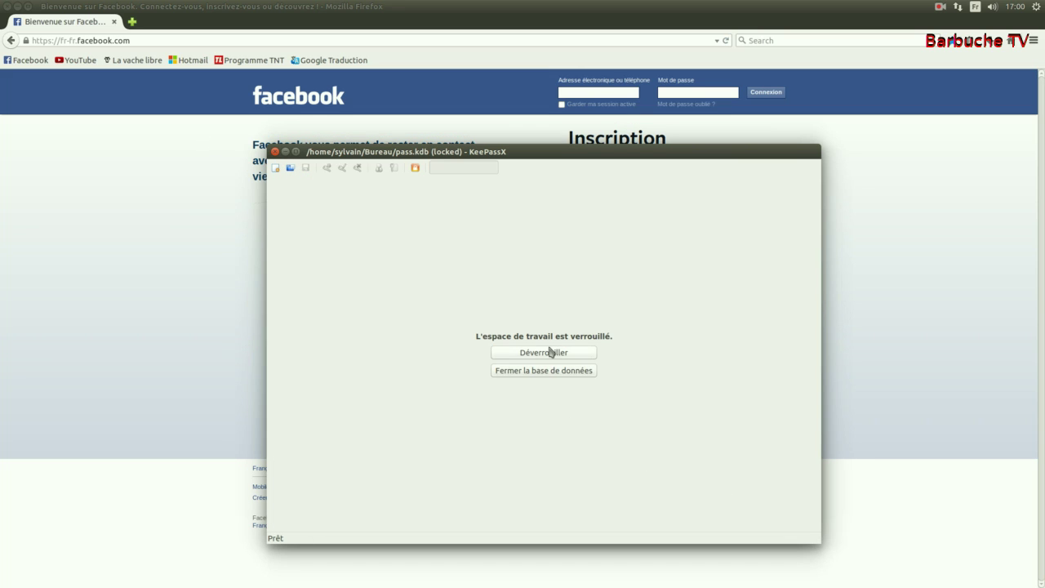
click(542, 372)
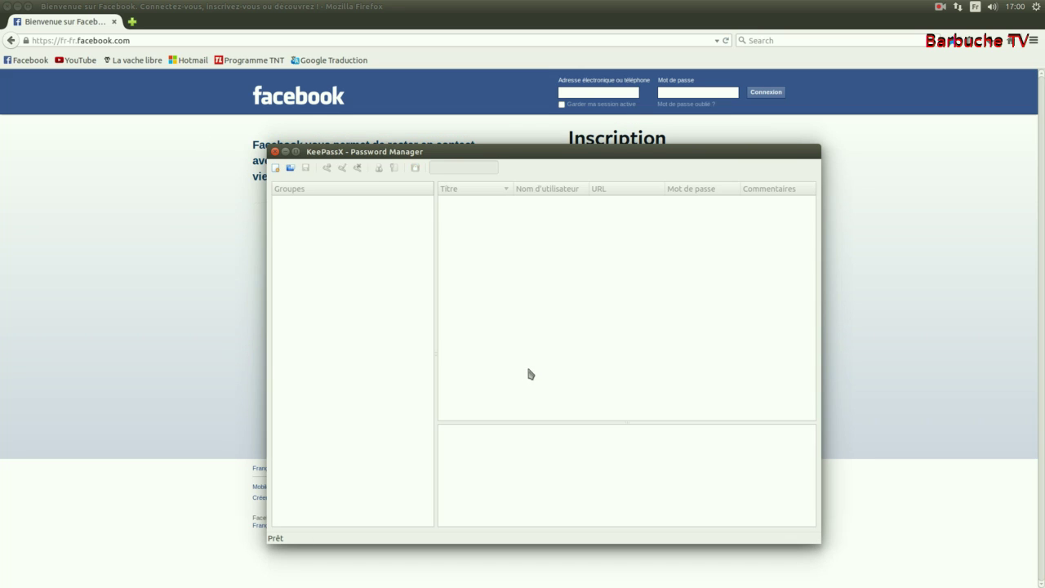
click(275, 152)
Step: Close Firefox, open pass.kdb from the desktop, and unlock it with the master password
mouse_move(5, 113)
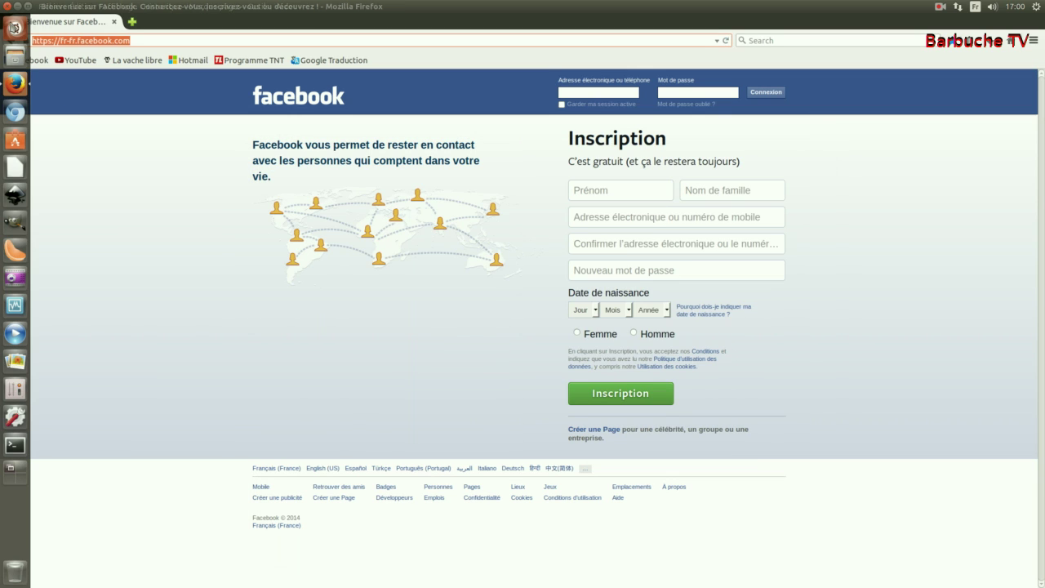
click(13, 8)
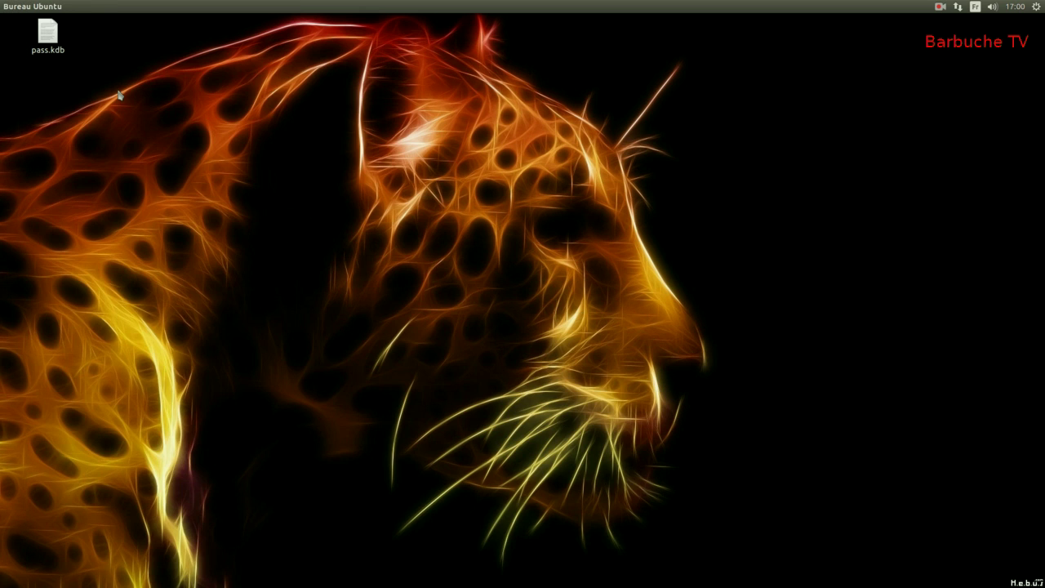
double_click(53, 38)
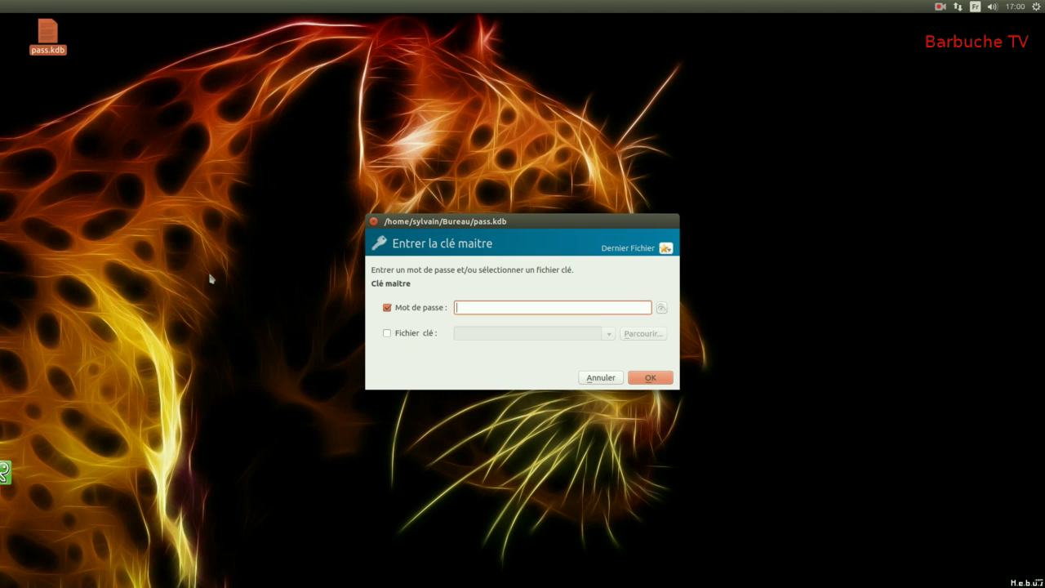
text(*********)
key(Return)
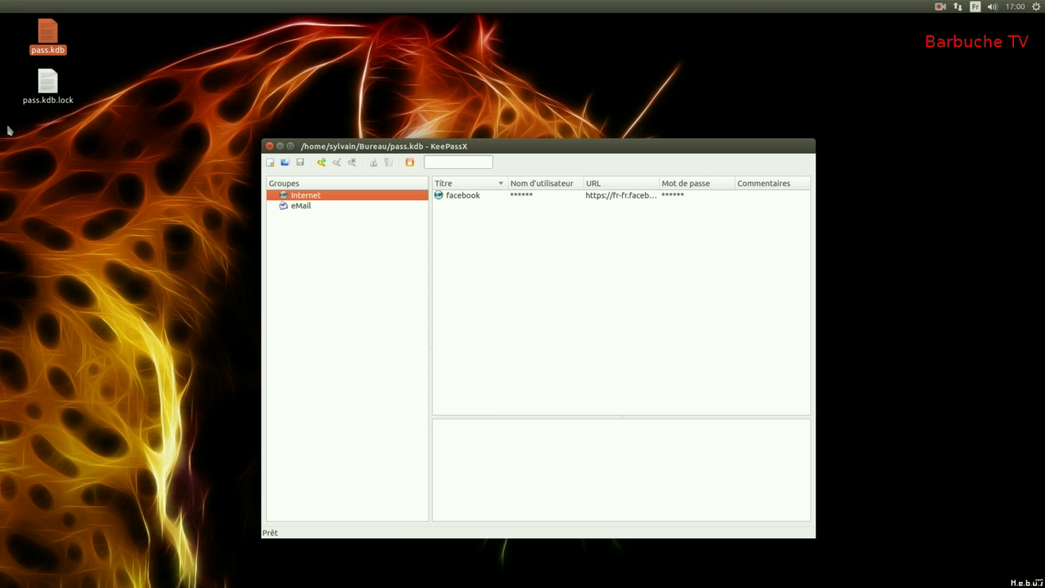
Step: Open Facebook in Firefox and select the facebook entry in KeePassX
mouse_move(3, 131)
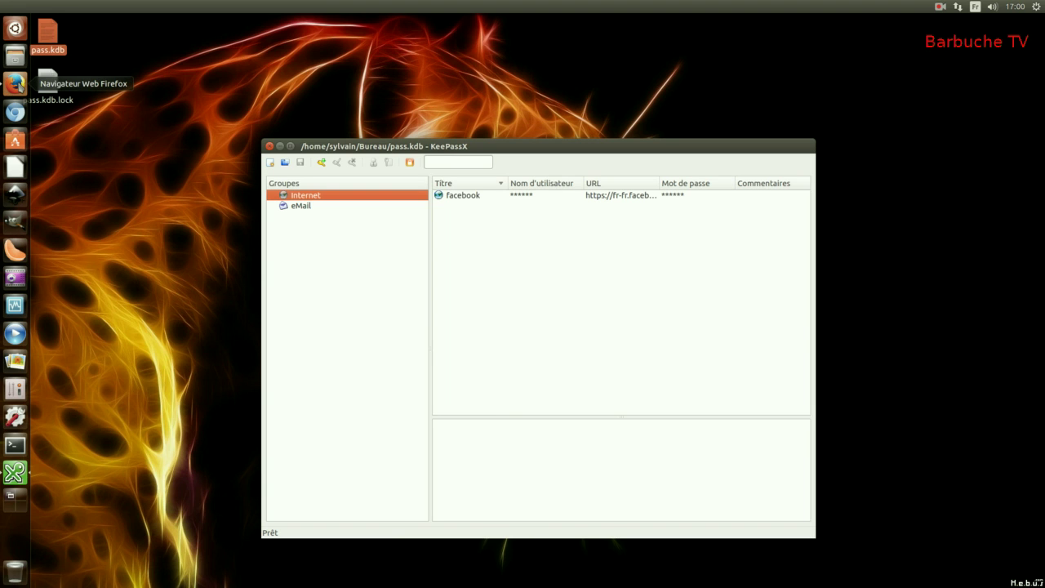
click(14, 83)
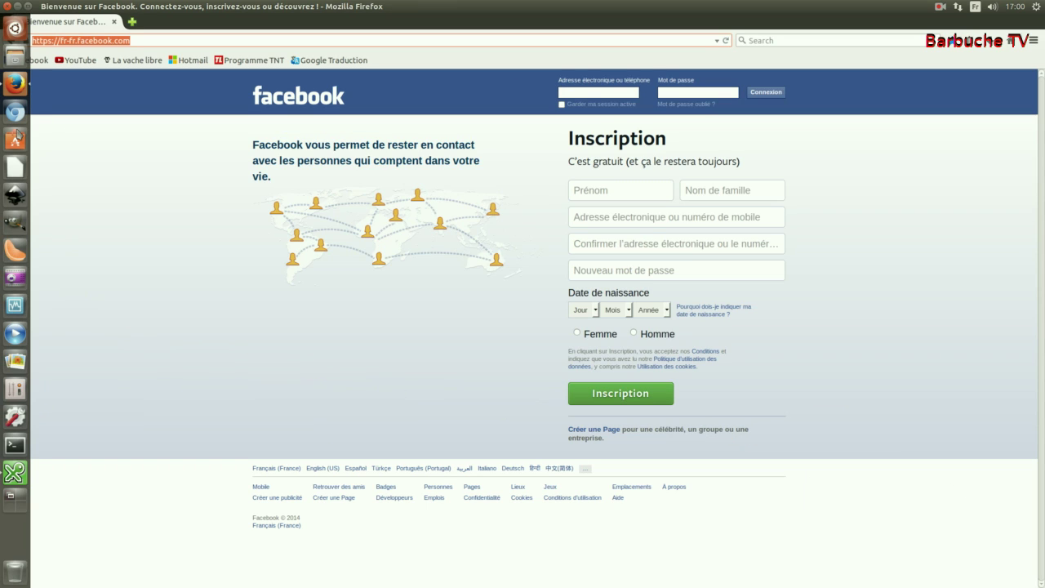
click(14, 472)
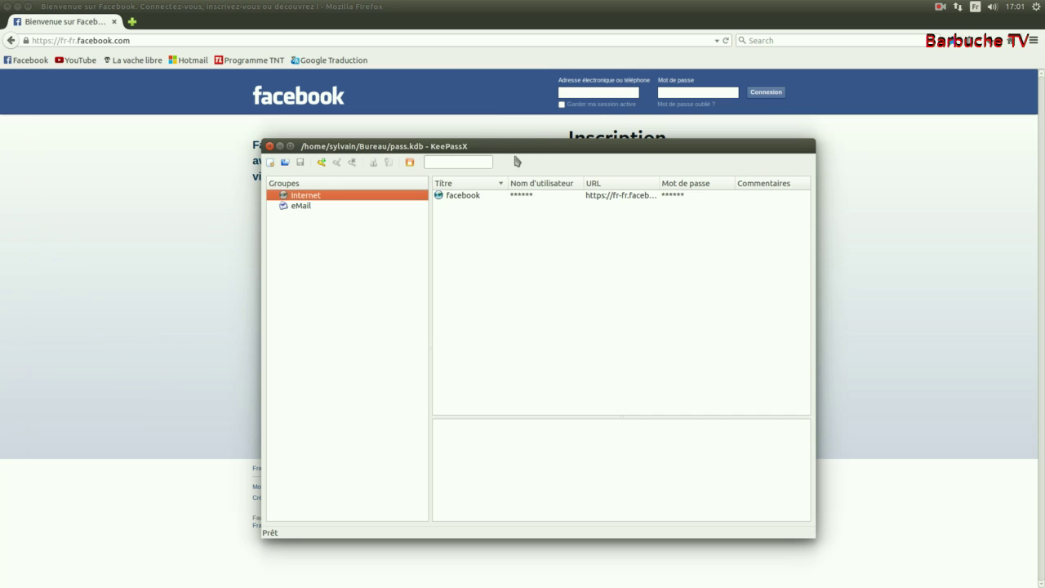
drag(531, 145, 505, 174)
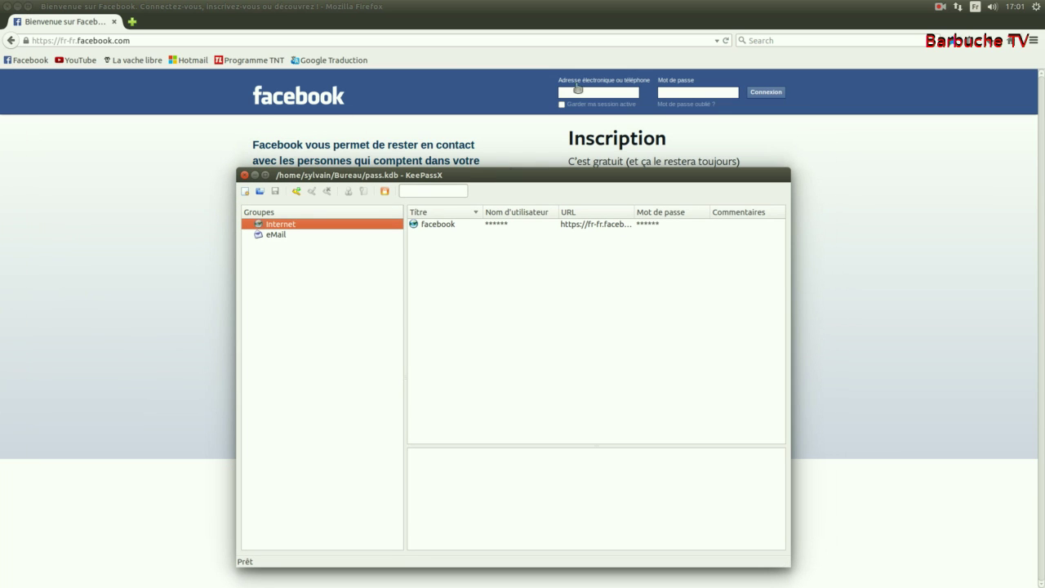
click(439, 225)
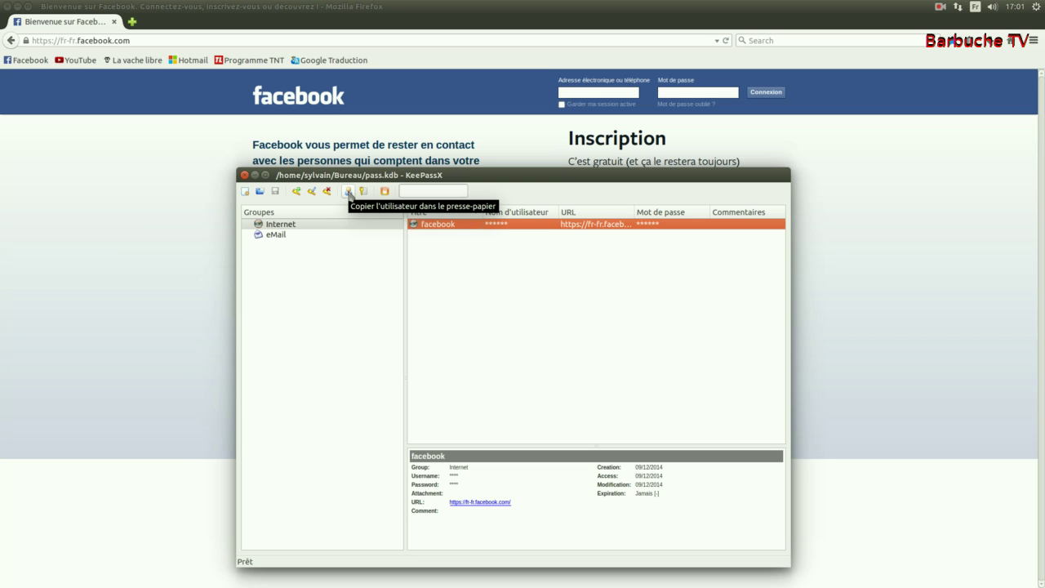
click(348, 193)
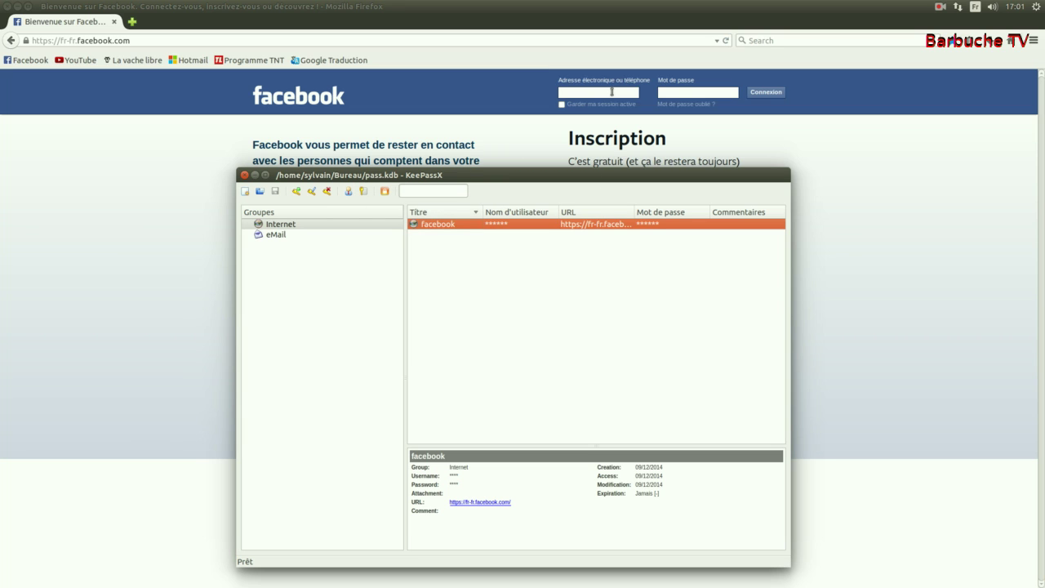
right_click(611, 91)
click(635, 143)
click(363, 196)
right_click(672, 91)
click(698, 143)
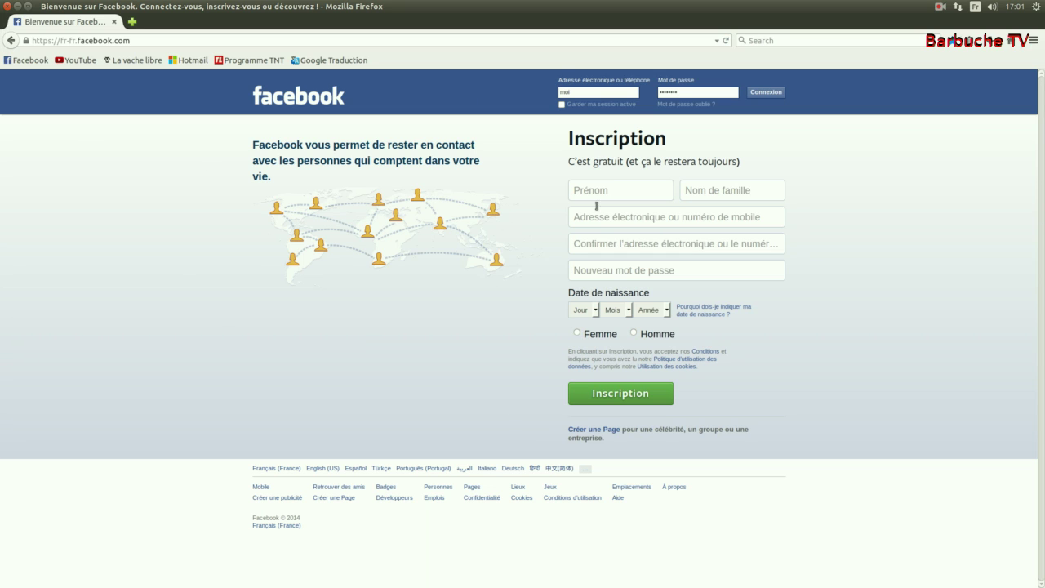
mouse_move(4, 217)
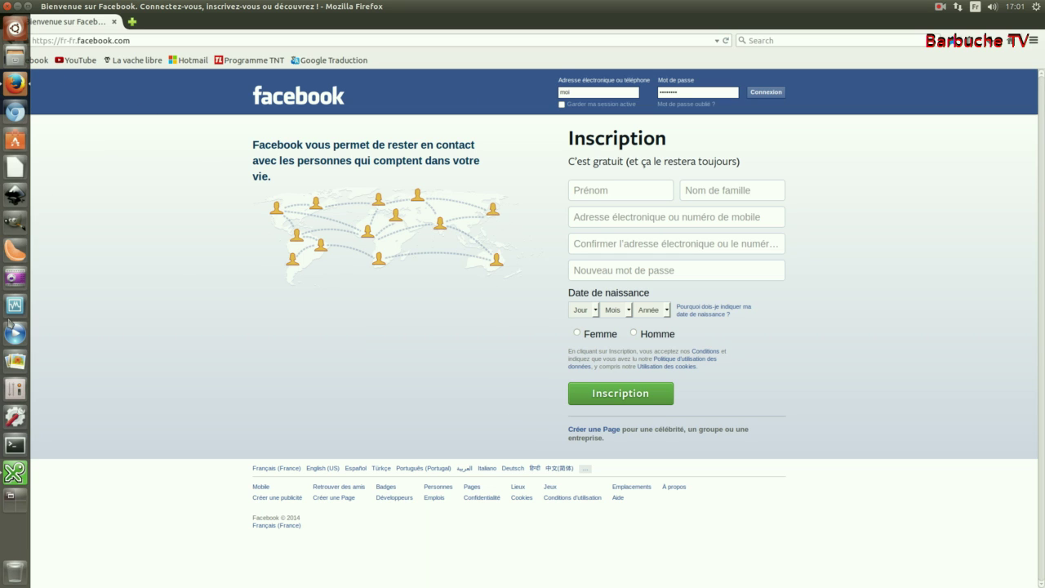
click(14, 472)
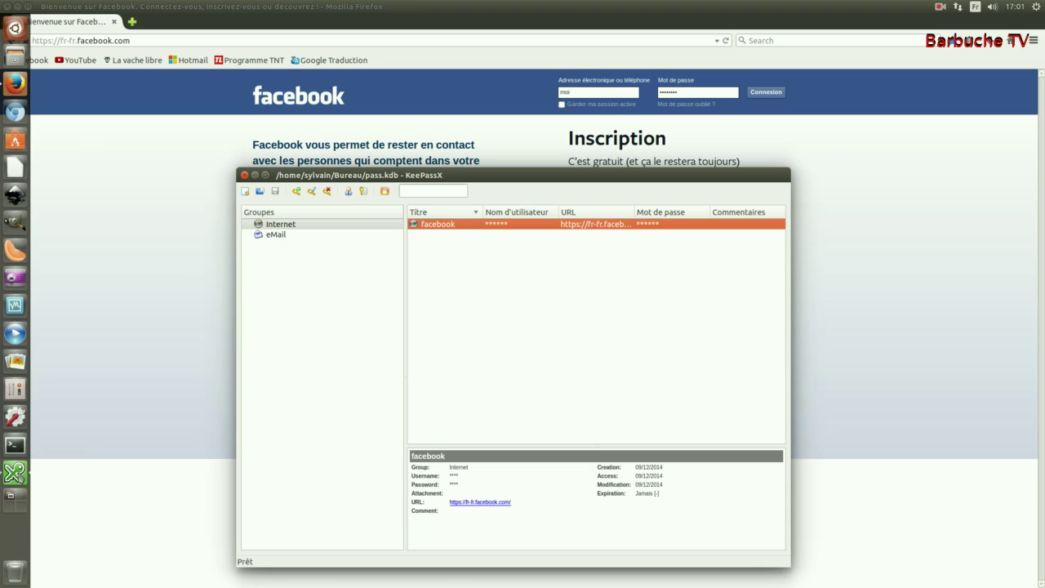
Step: Add a new Internet-group entry titled 'google' and enter its username
click(297, 192)
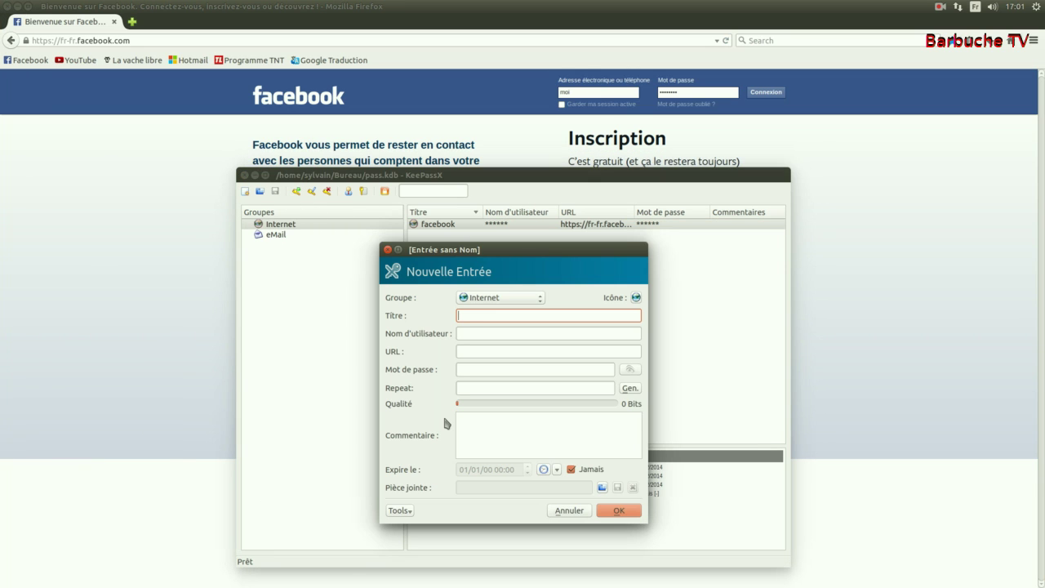
text(google)
click(503, 336)
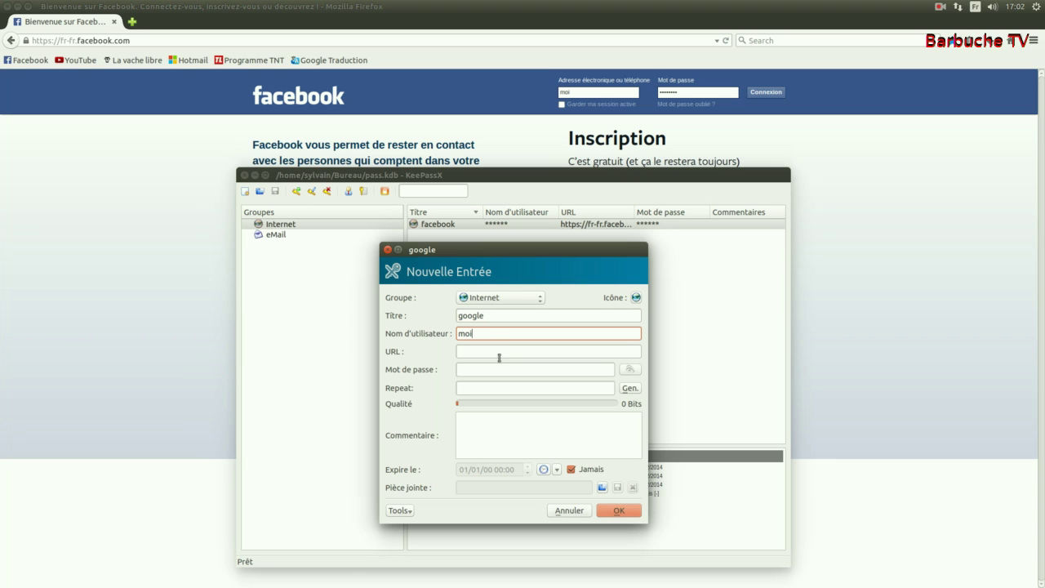
click(498, 369)
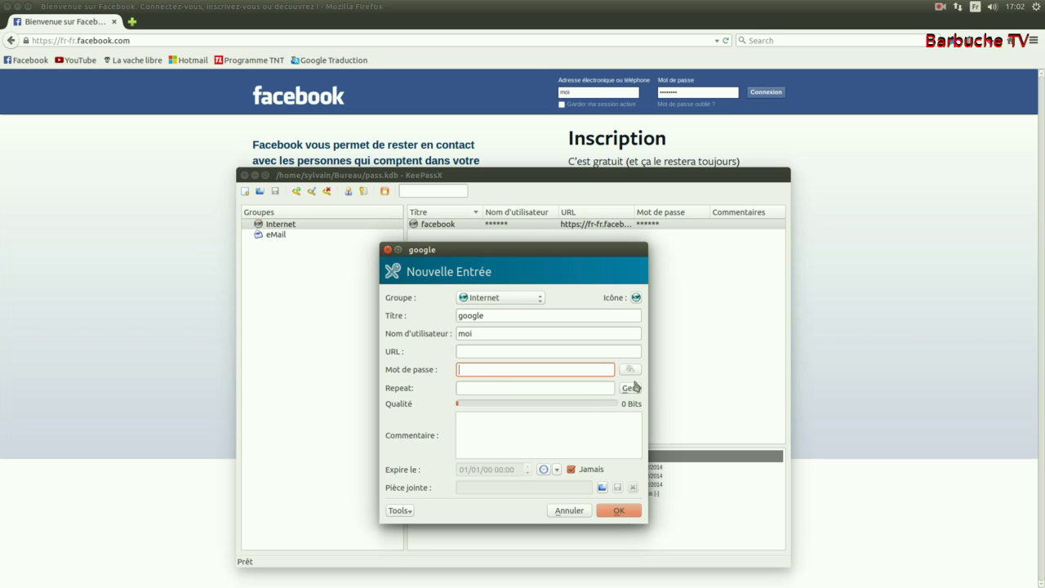
click(629, 389)
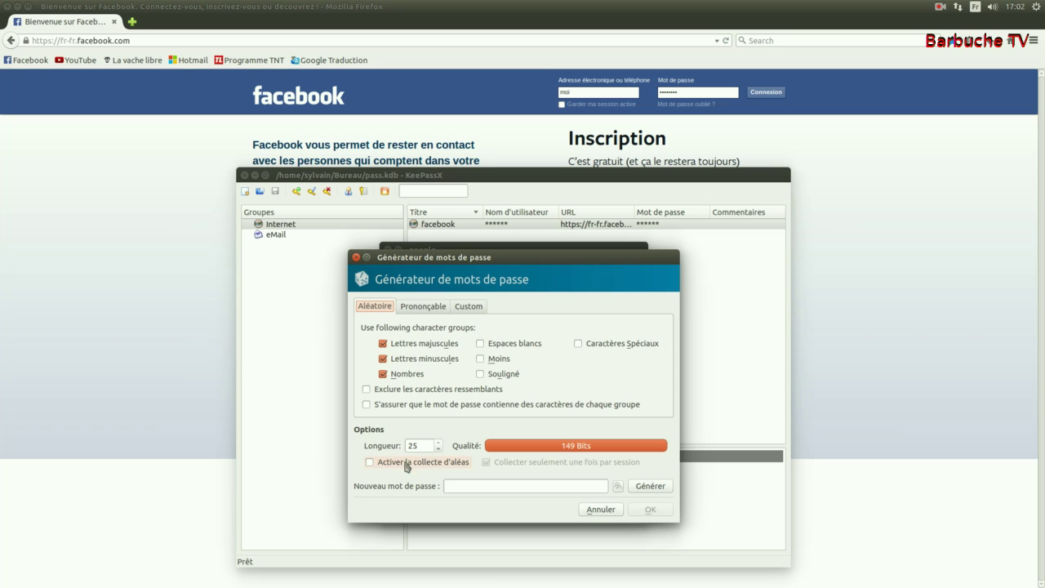
Step: Fill the google entry with a generated 25-character, 200-bit password and show it in clear text
click(663, 486)
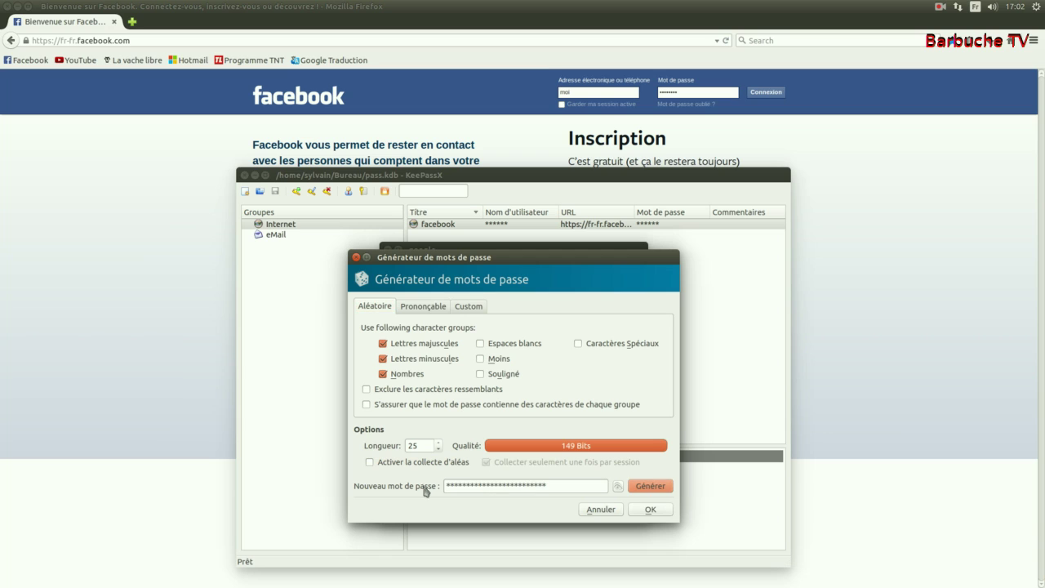
click(653, 509)
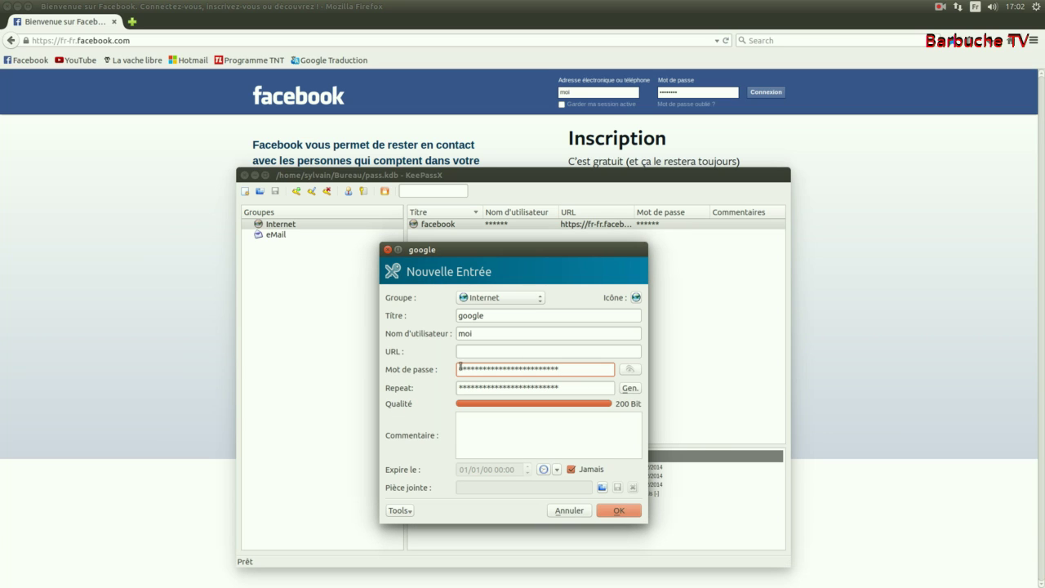
click(630, 369)
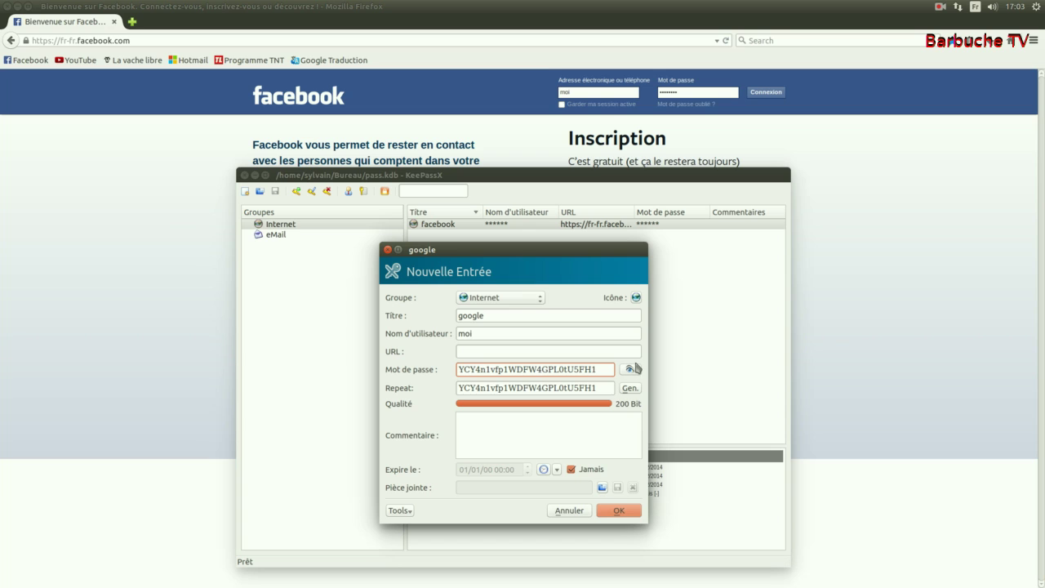
Step: Mask the password again and save the google entry
click(631, 369)
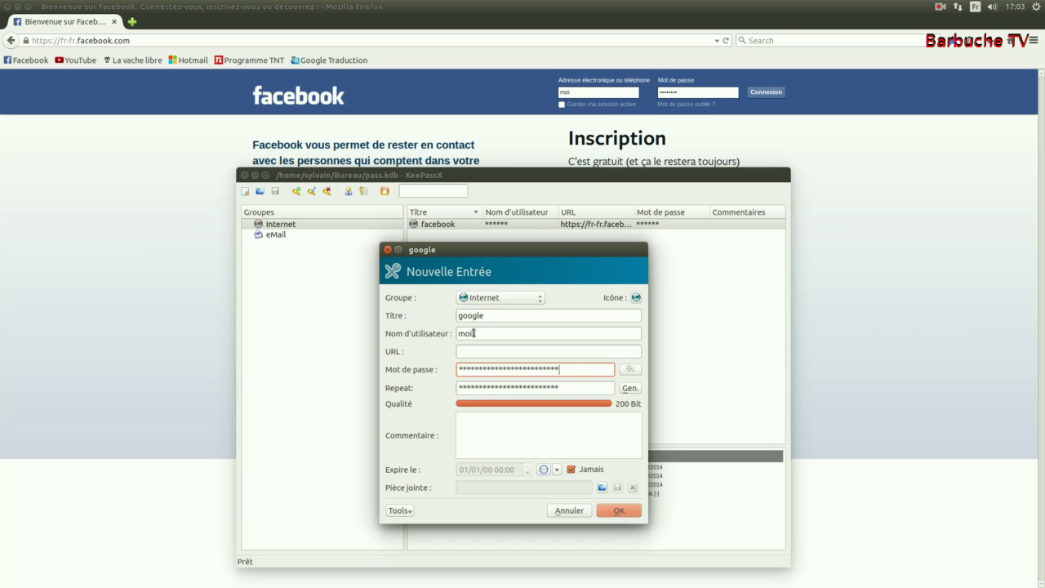
click(626, 510)
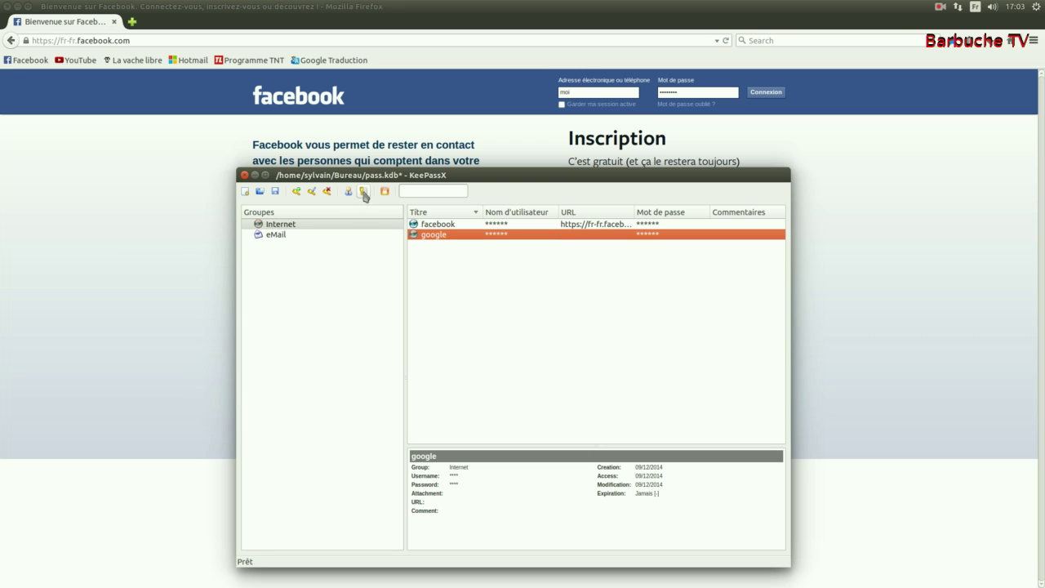
Step: Replace the Facebook login password field's contents by pasting the copied password
drag(689, 92, 656, 91)
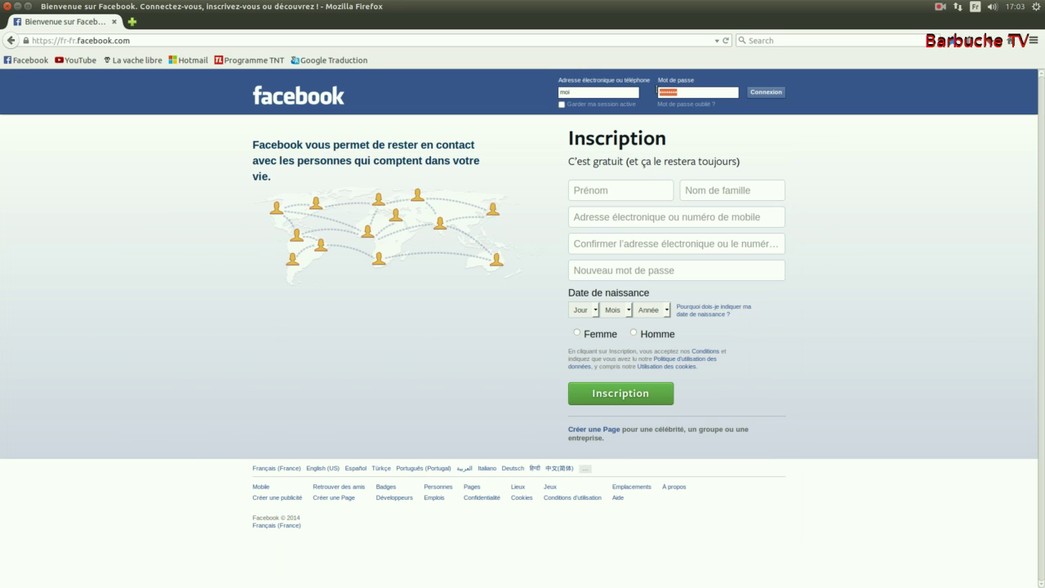
right_click(684, 90)
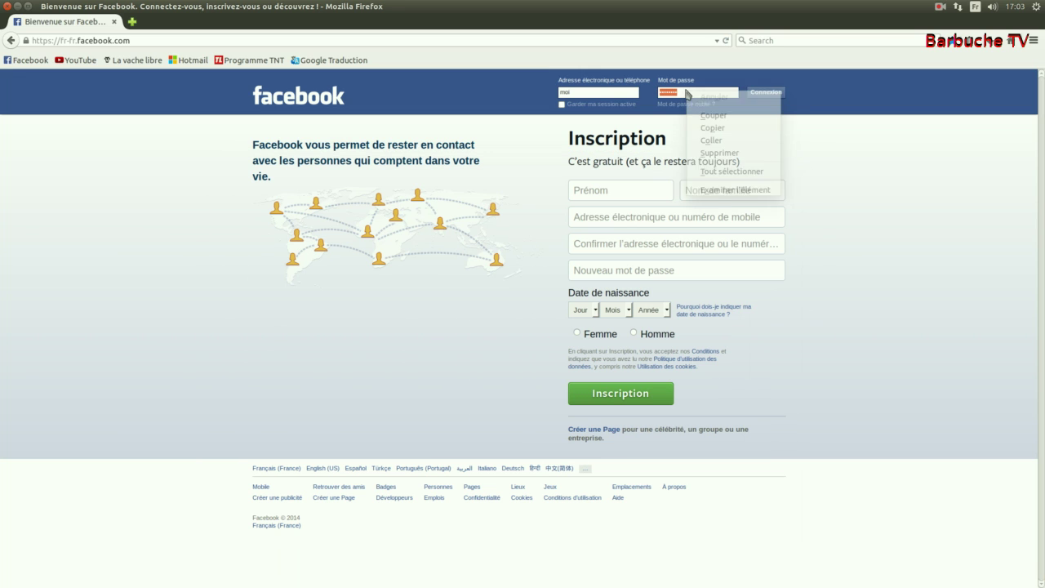
click(721, 142)
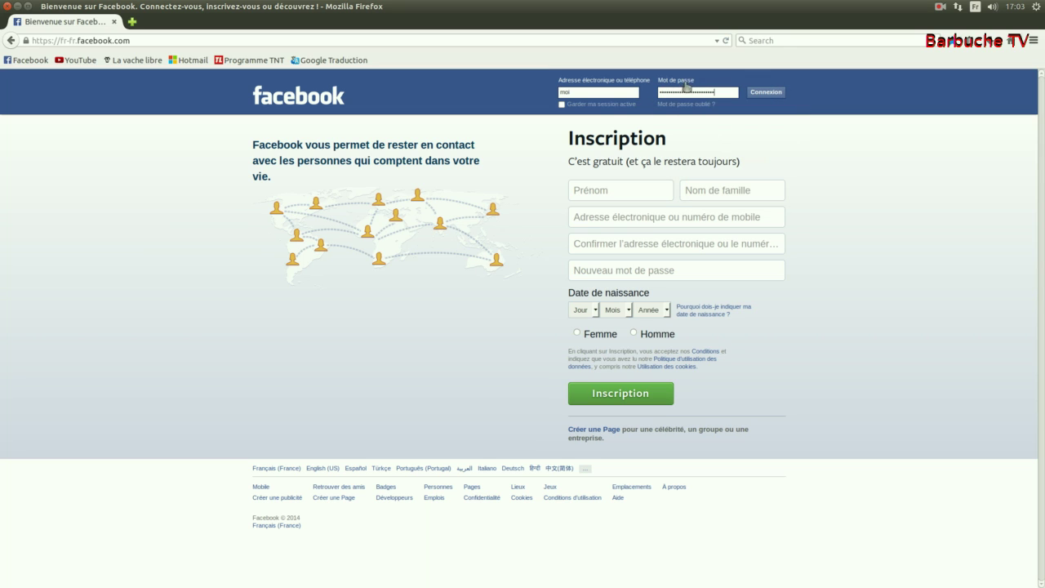
Step: Bring the KeePassX window back to the front and move it up and to the right
mouse_move(3, 277)
mouse_move(1, 586)
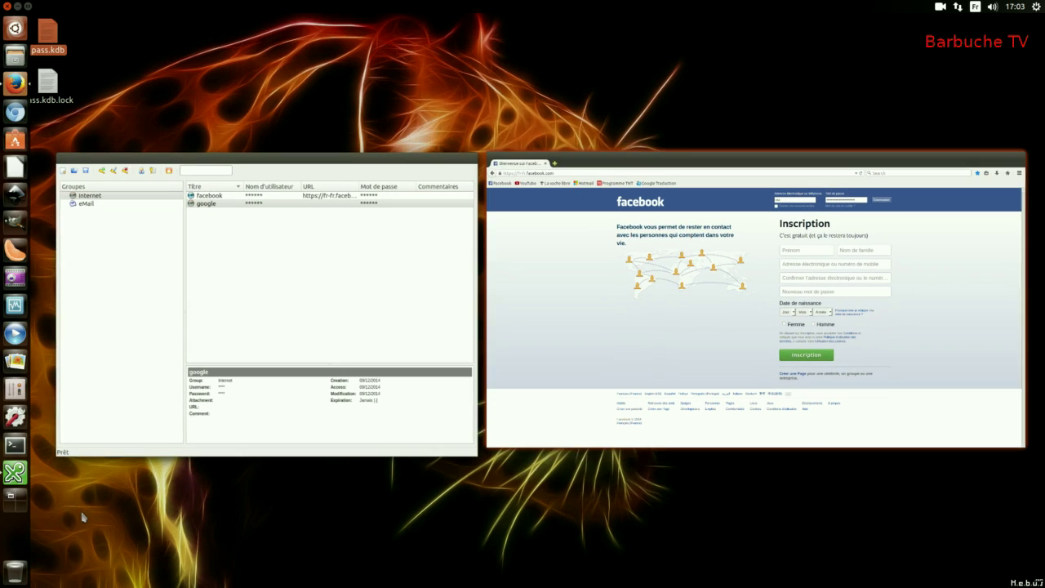
click(429, 296)
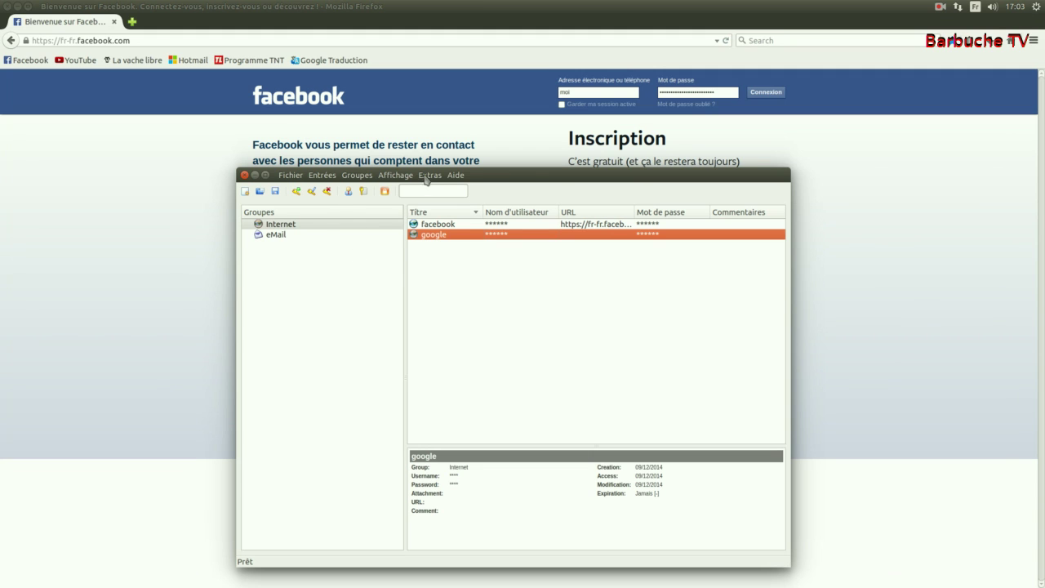
drag(527, 174, 556, 126)
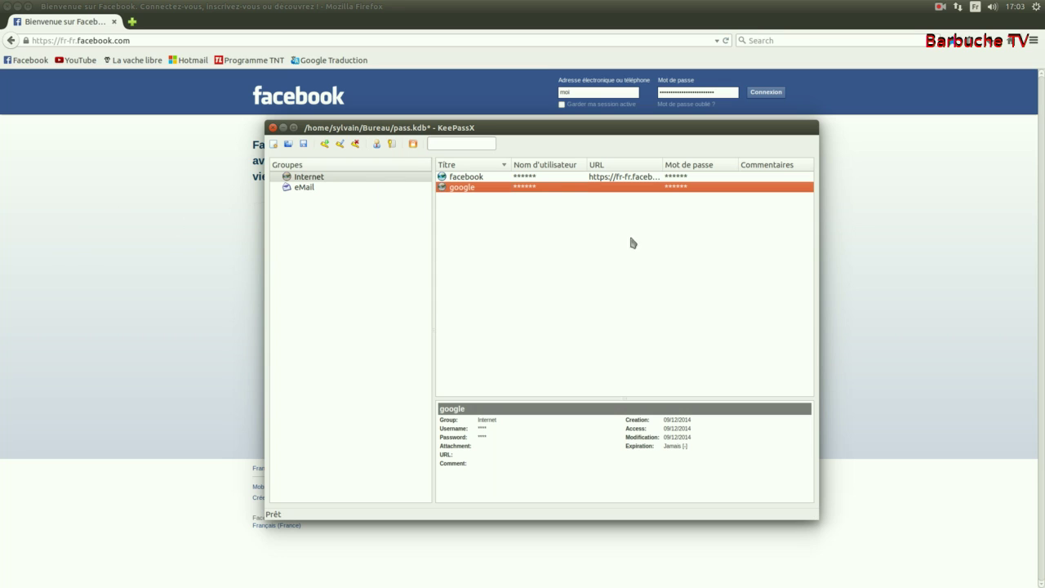
Step: Close KeePassX to raise the 'Enregistrer le fichier modifié ?' prompt for pass.kdb
mouse_move(339, 133)
click(273, 129)
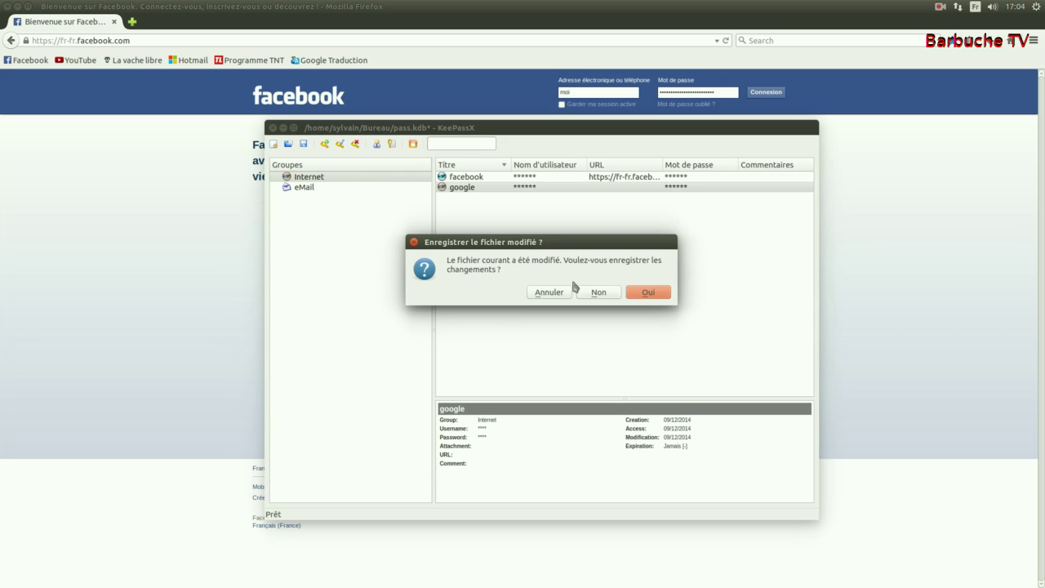